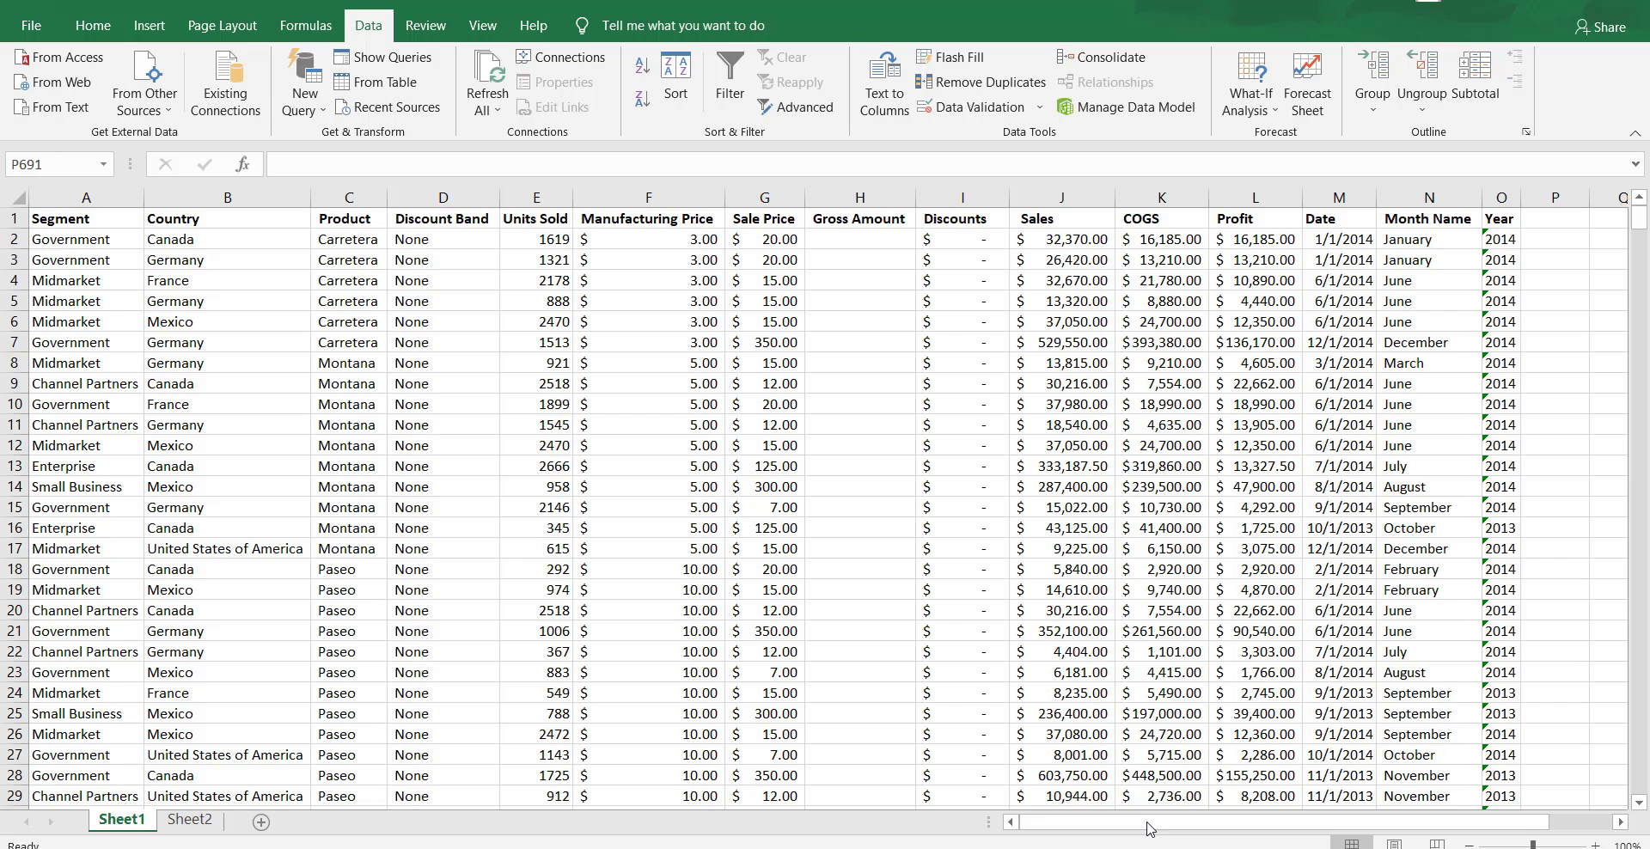
- Start a data validation rule for the whole Segment column and allow only List values
drag(1375, 822, 1435, 822)
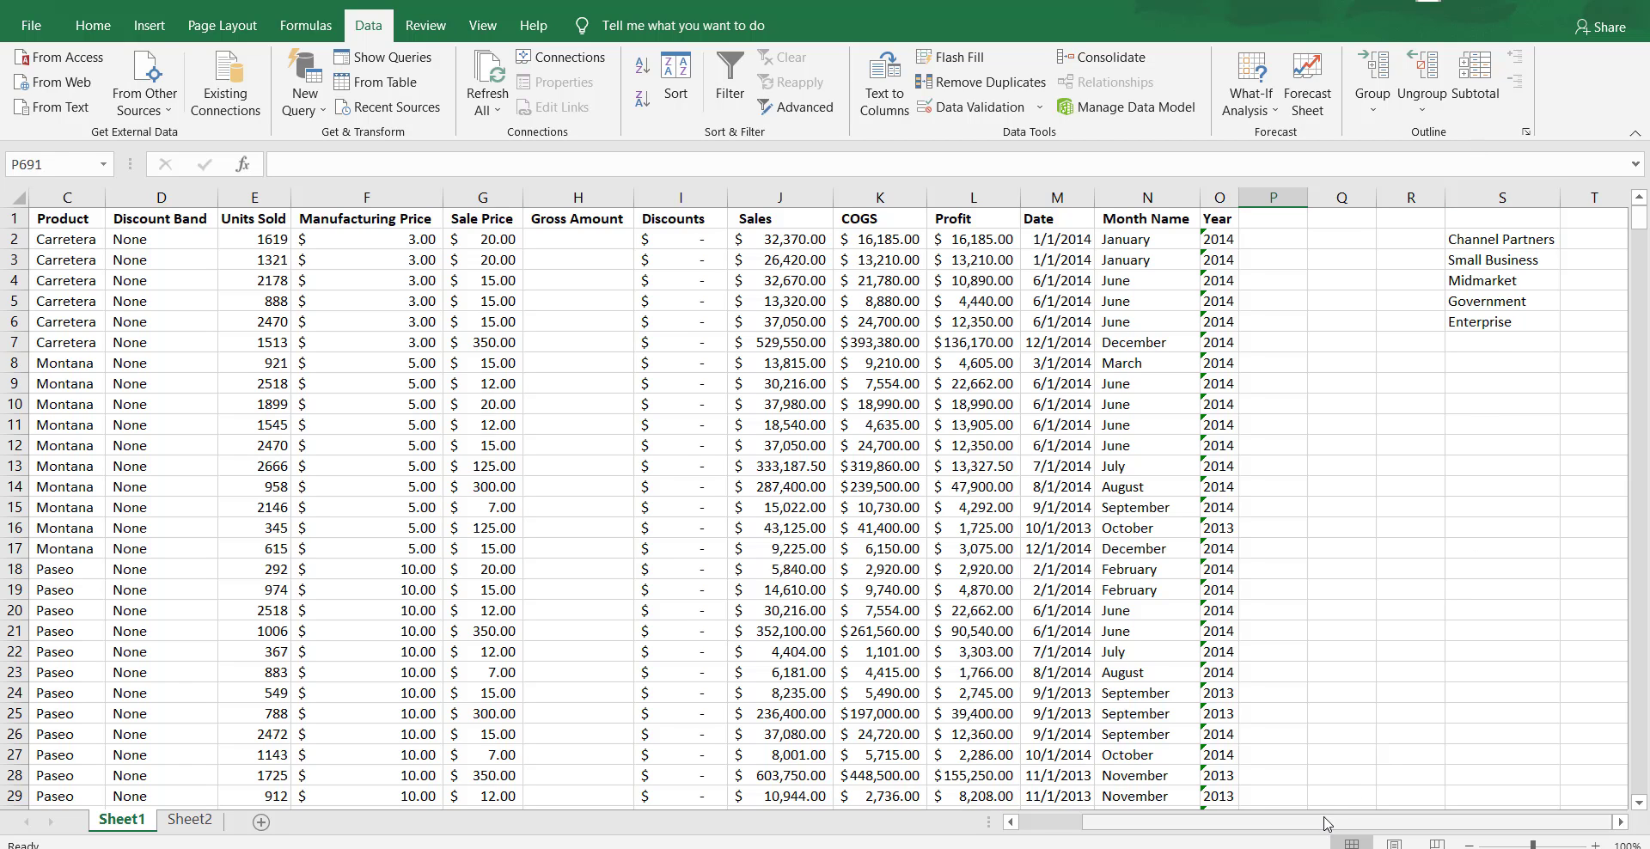
drag(1323, 827, 1036, 829)
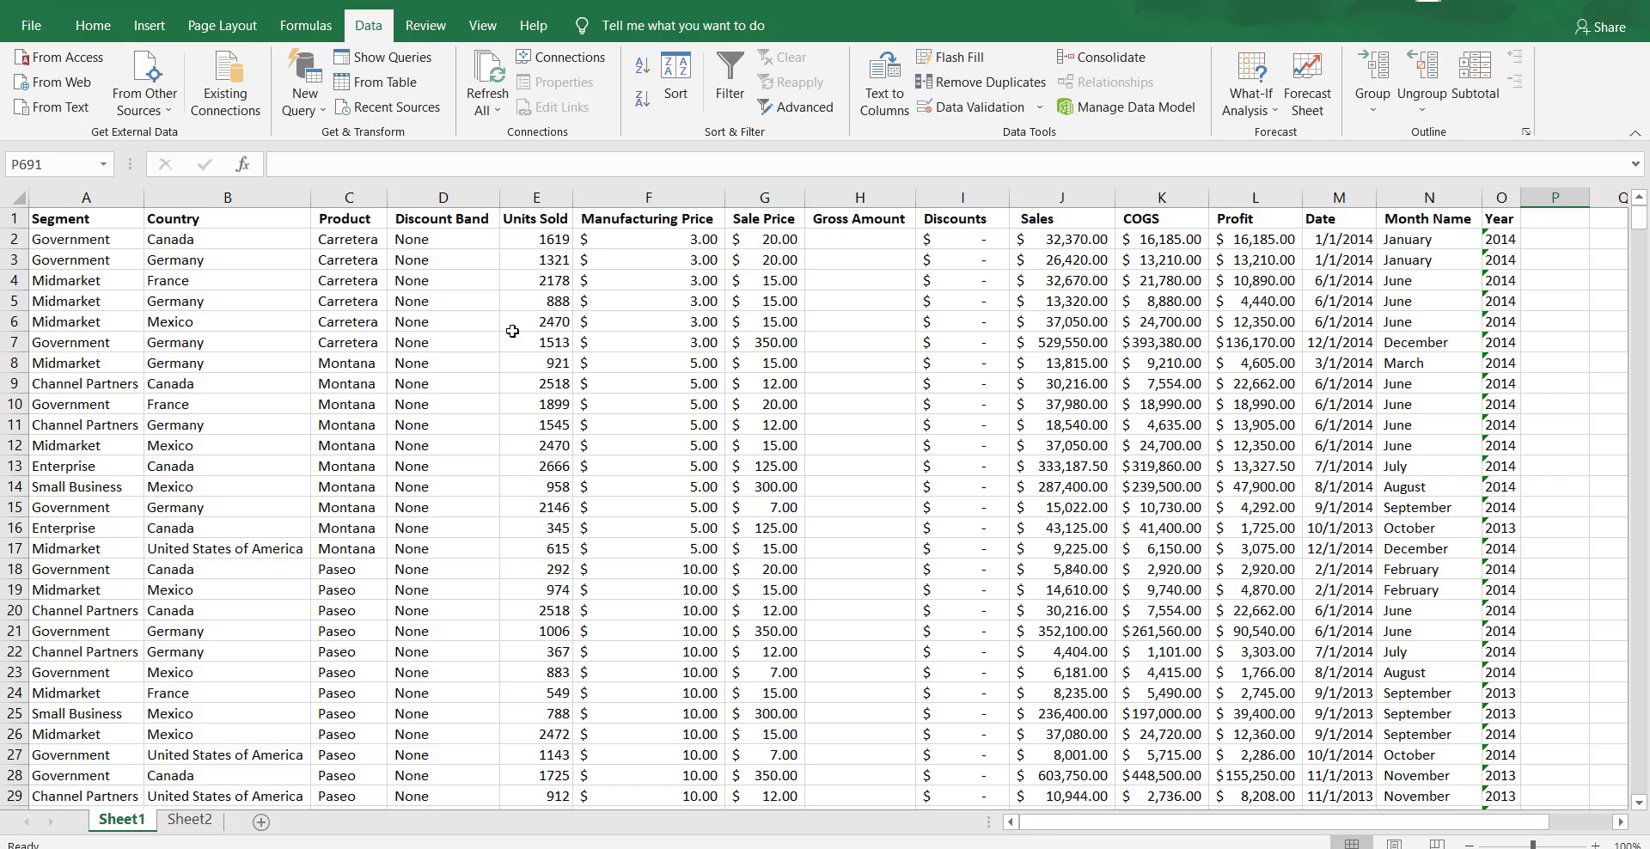
click(110, 192)
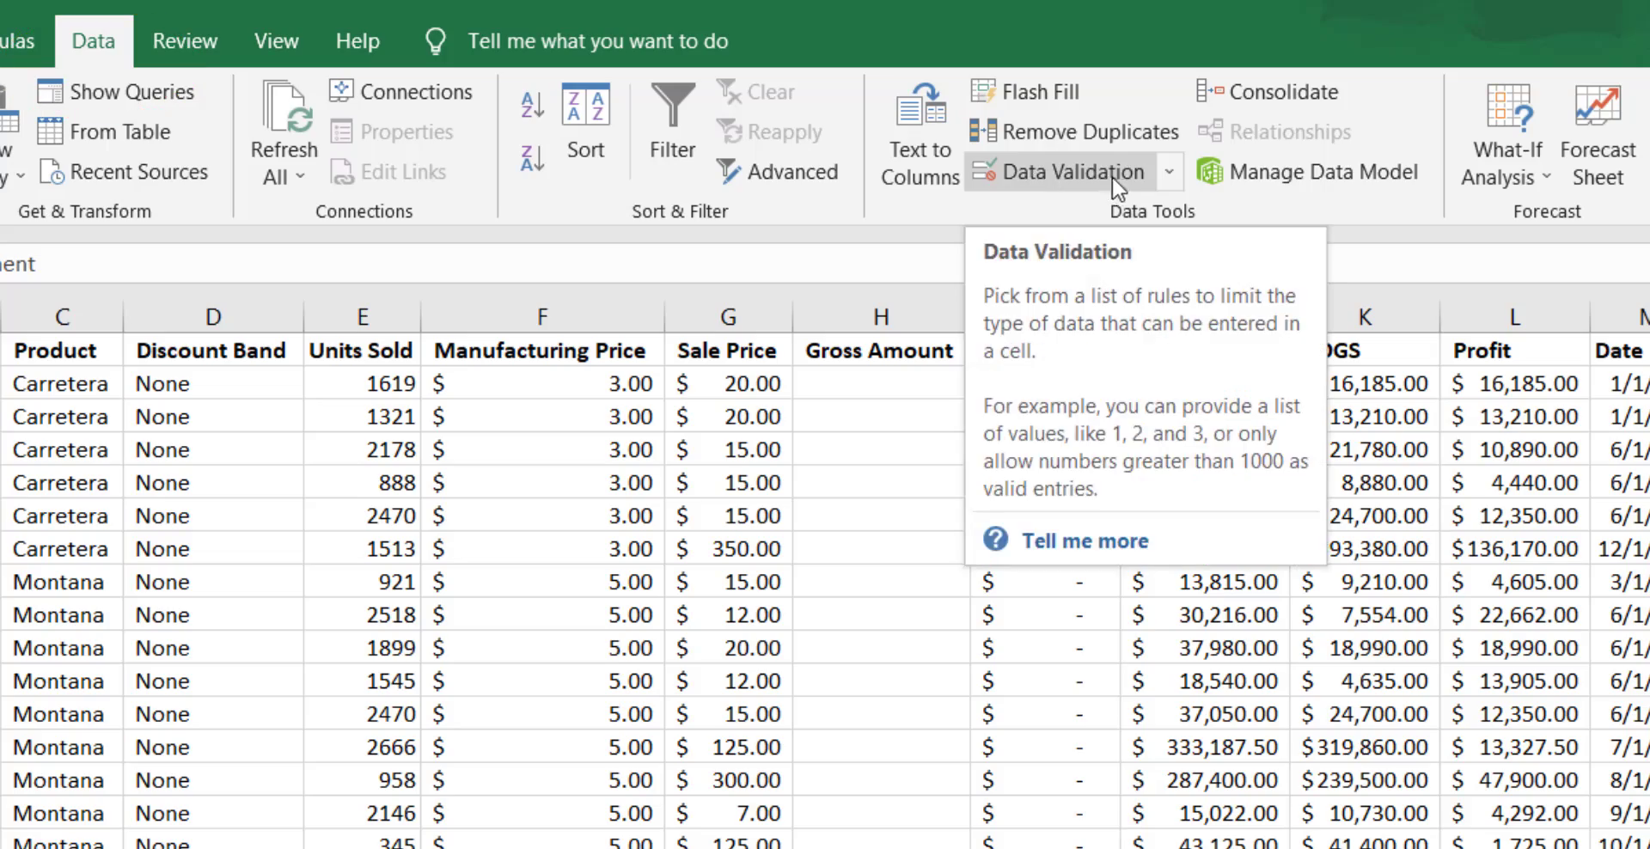
click(1168, 170)
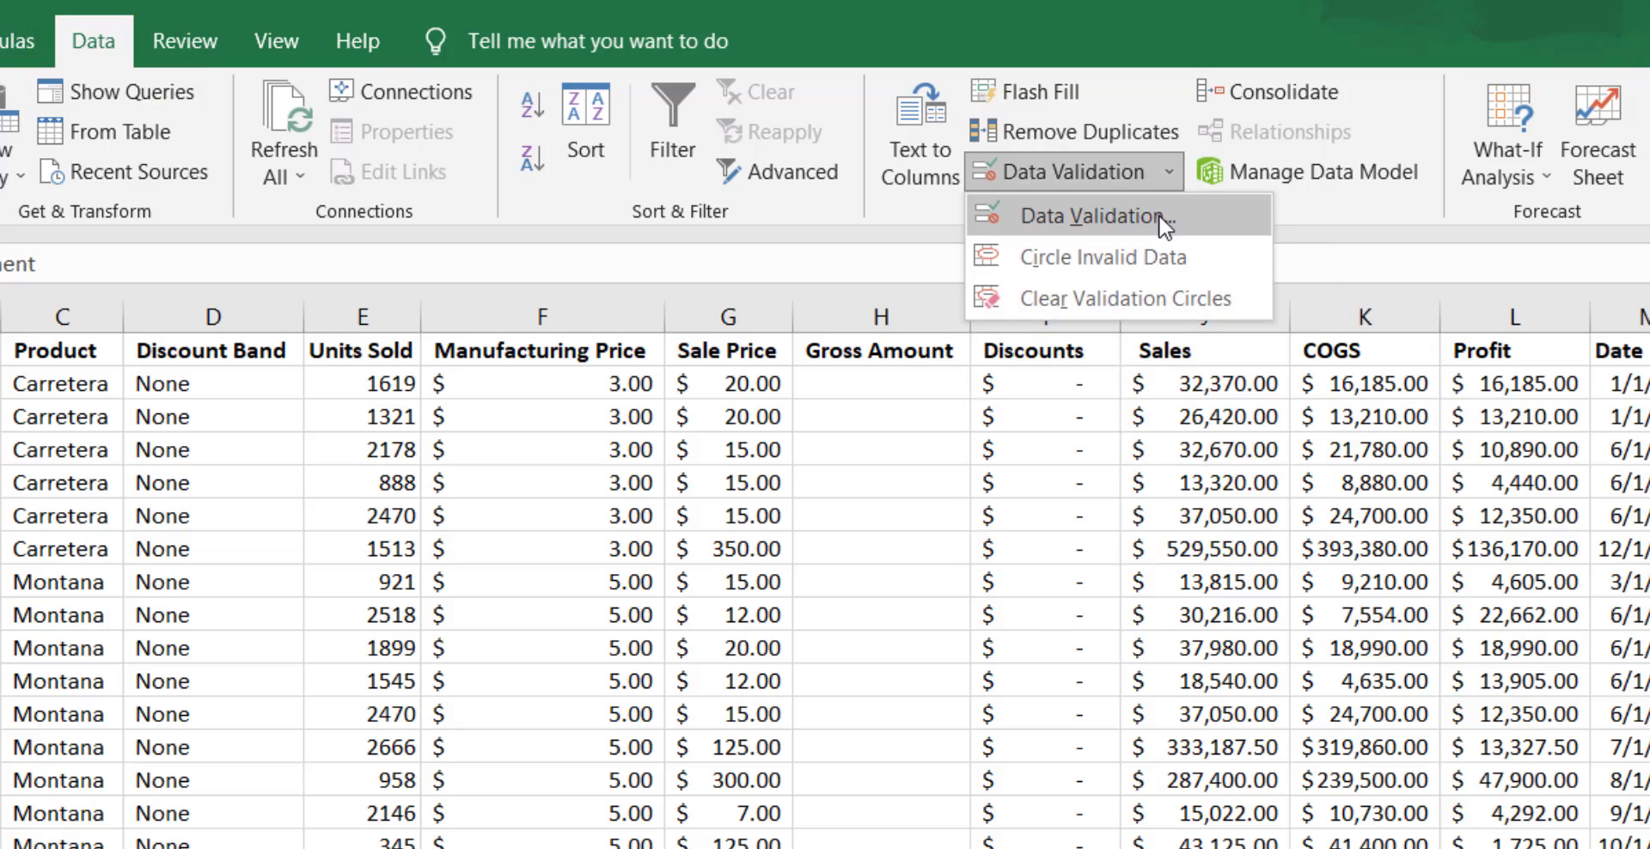
click(1158, 214)
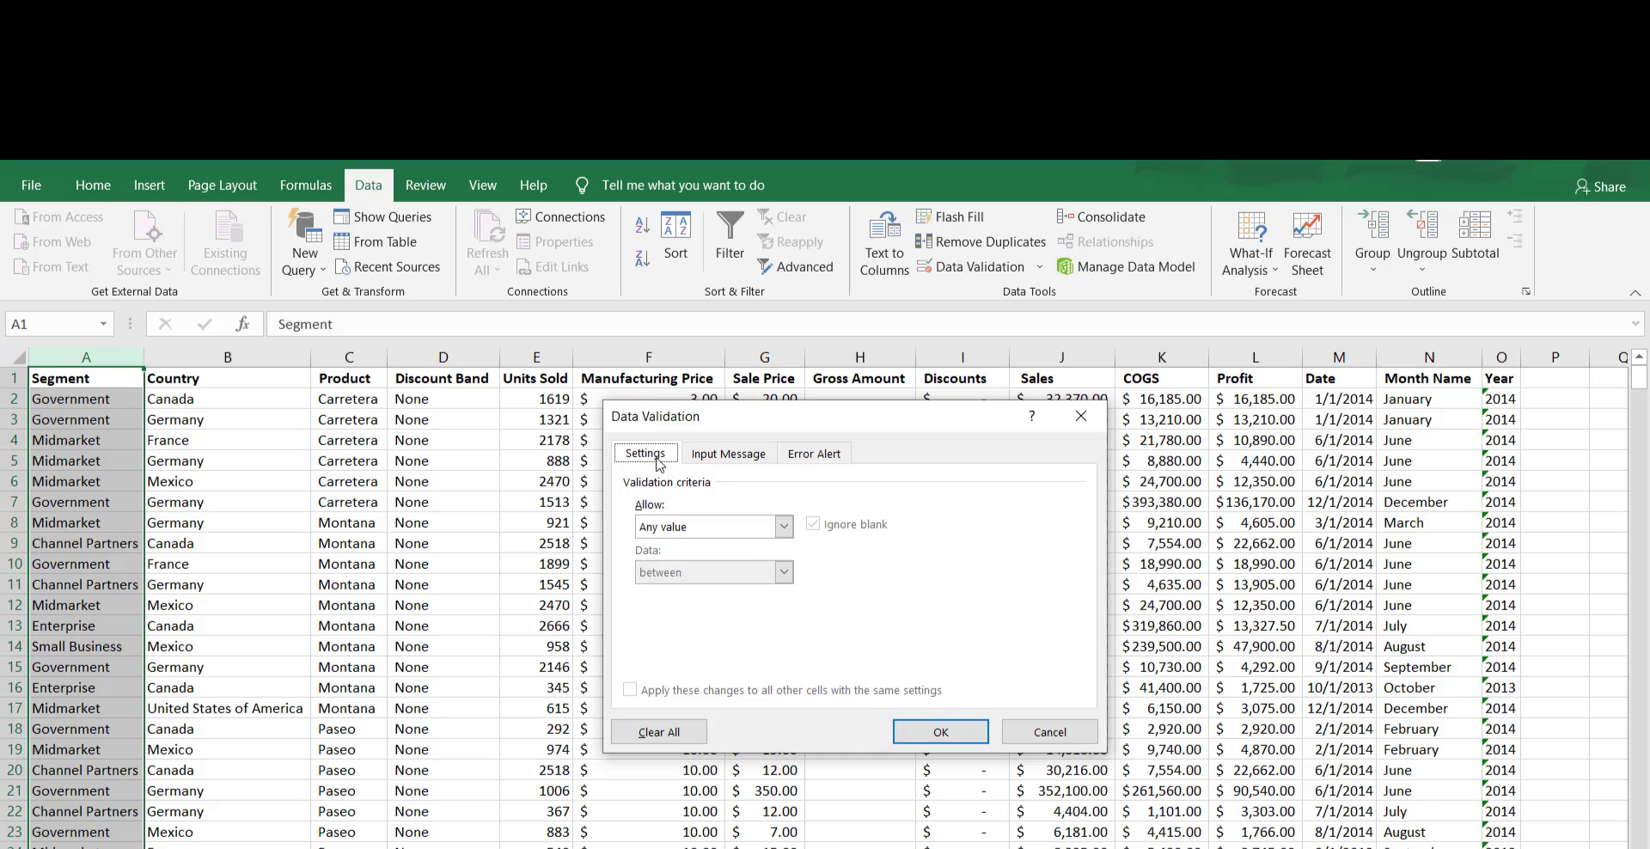
click(785, 527)
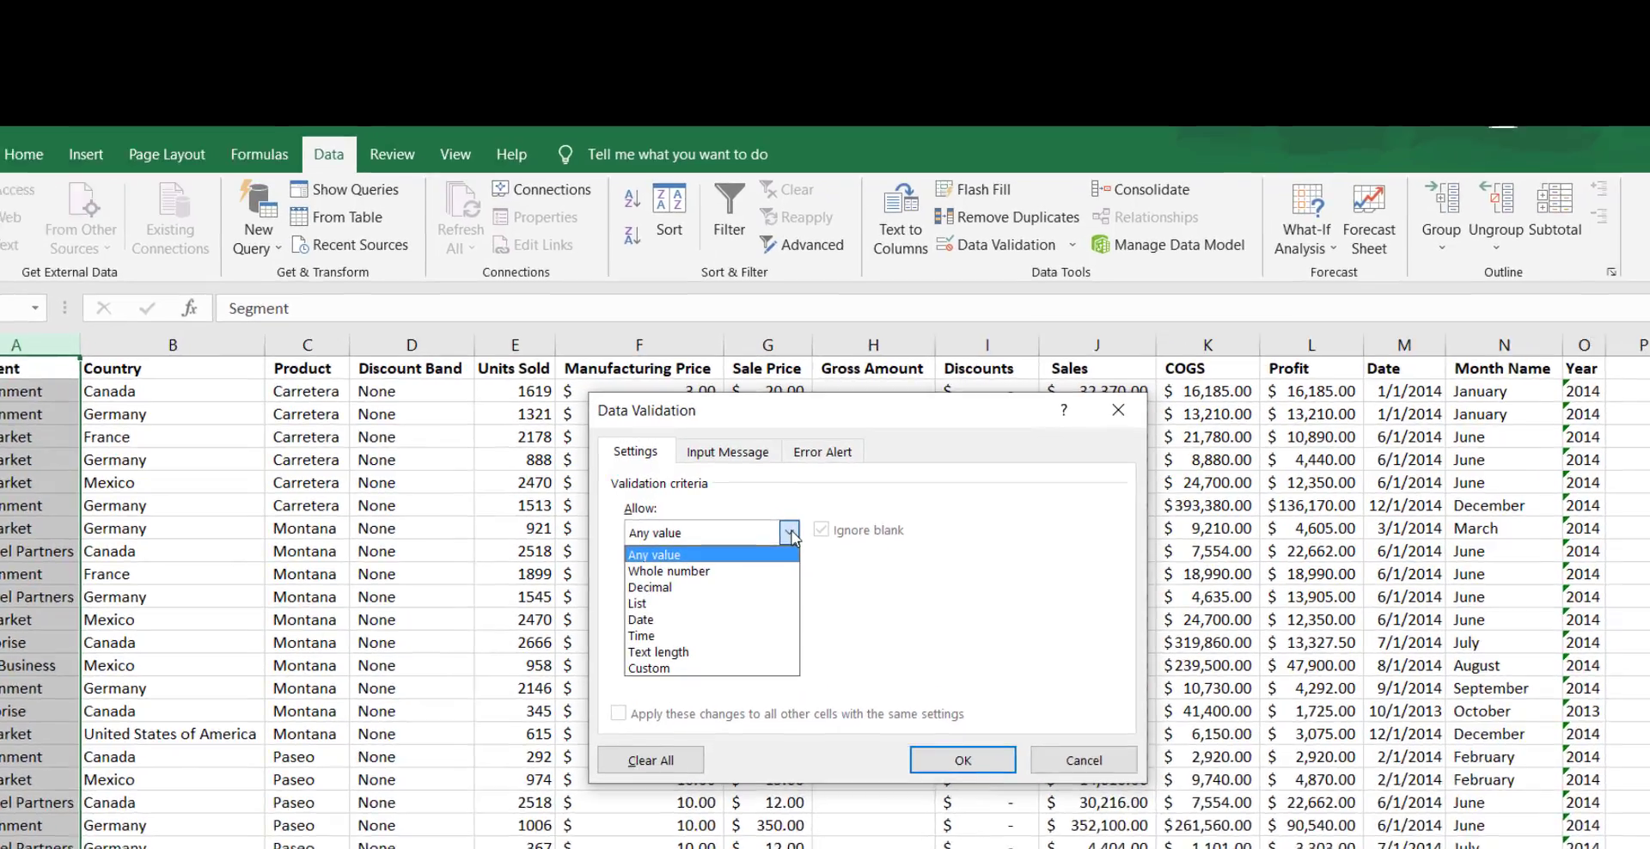
click(776, 603)
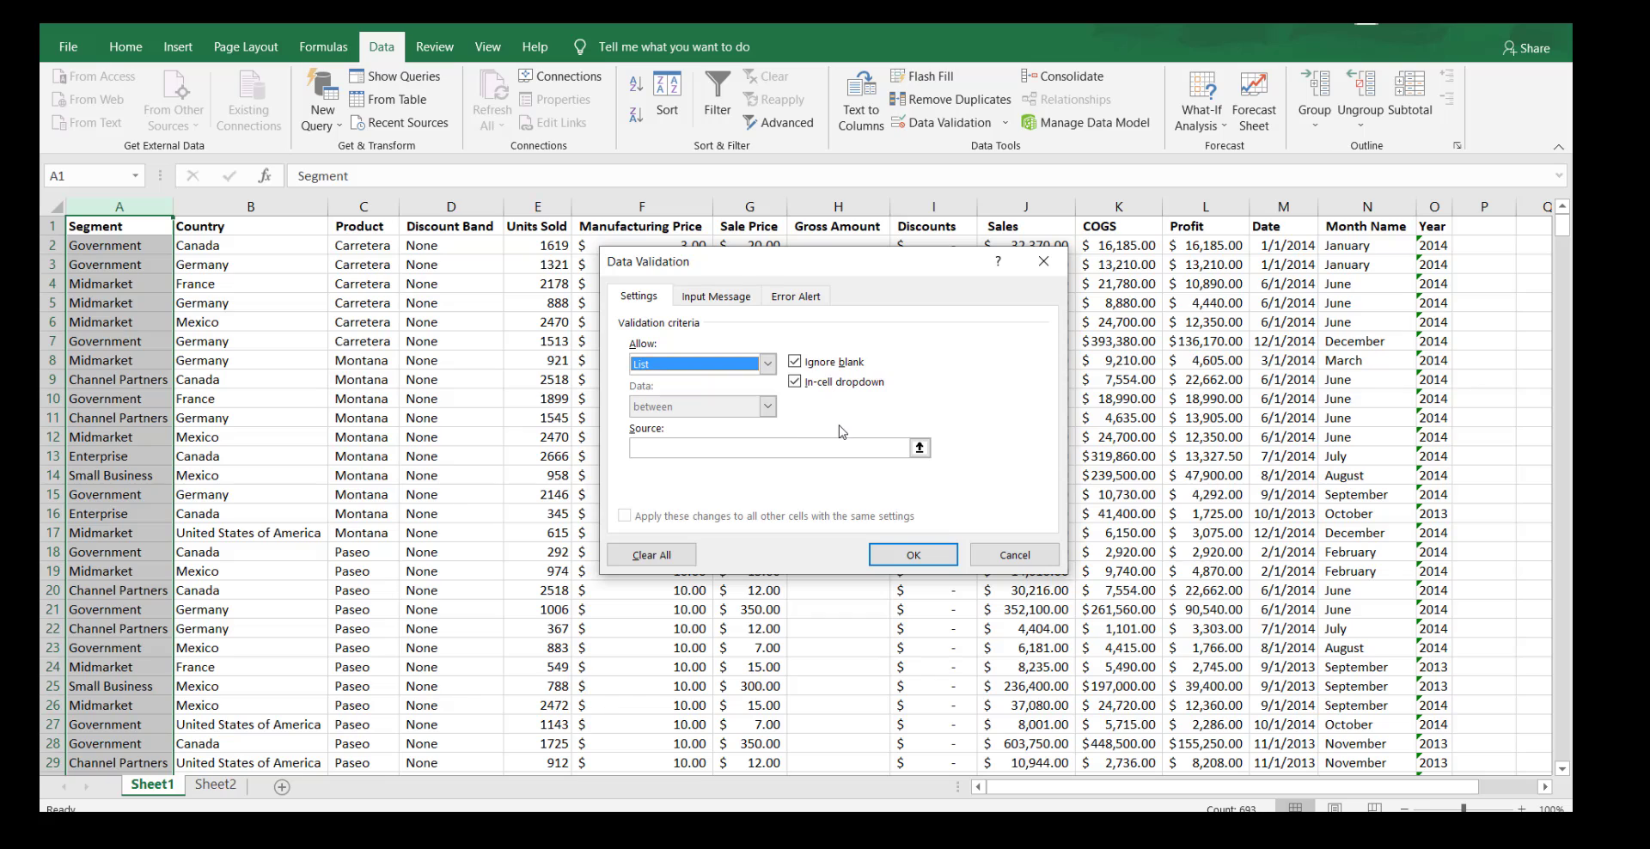
- Set the validation list's source to the segment names in cells $S$2:$S$6
click(919, 448)
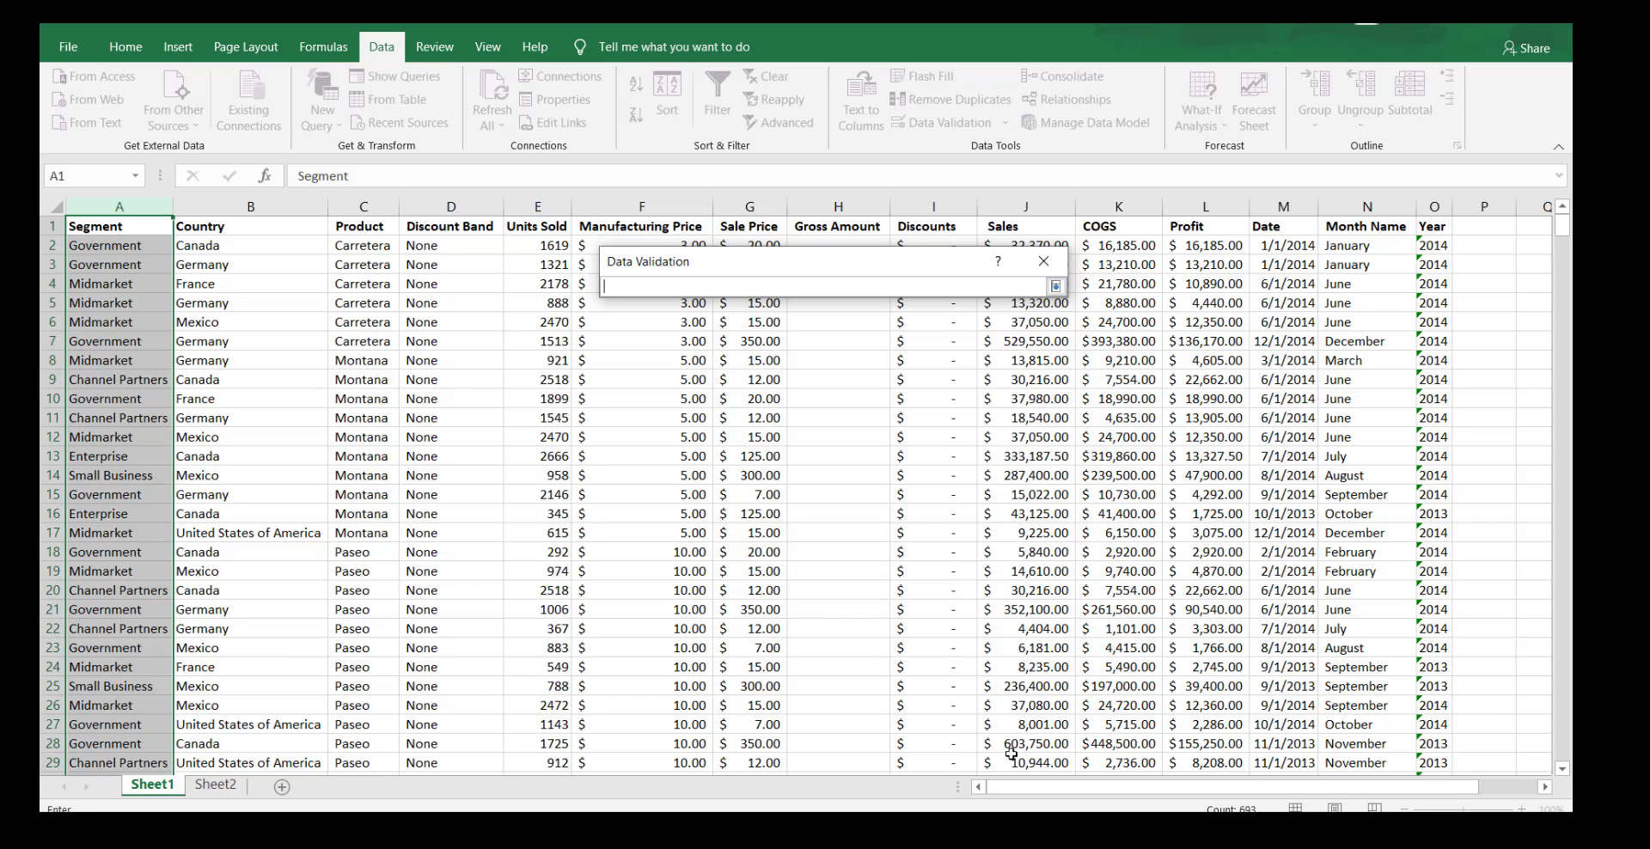
drag(1033, 786, 1289, 743)
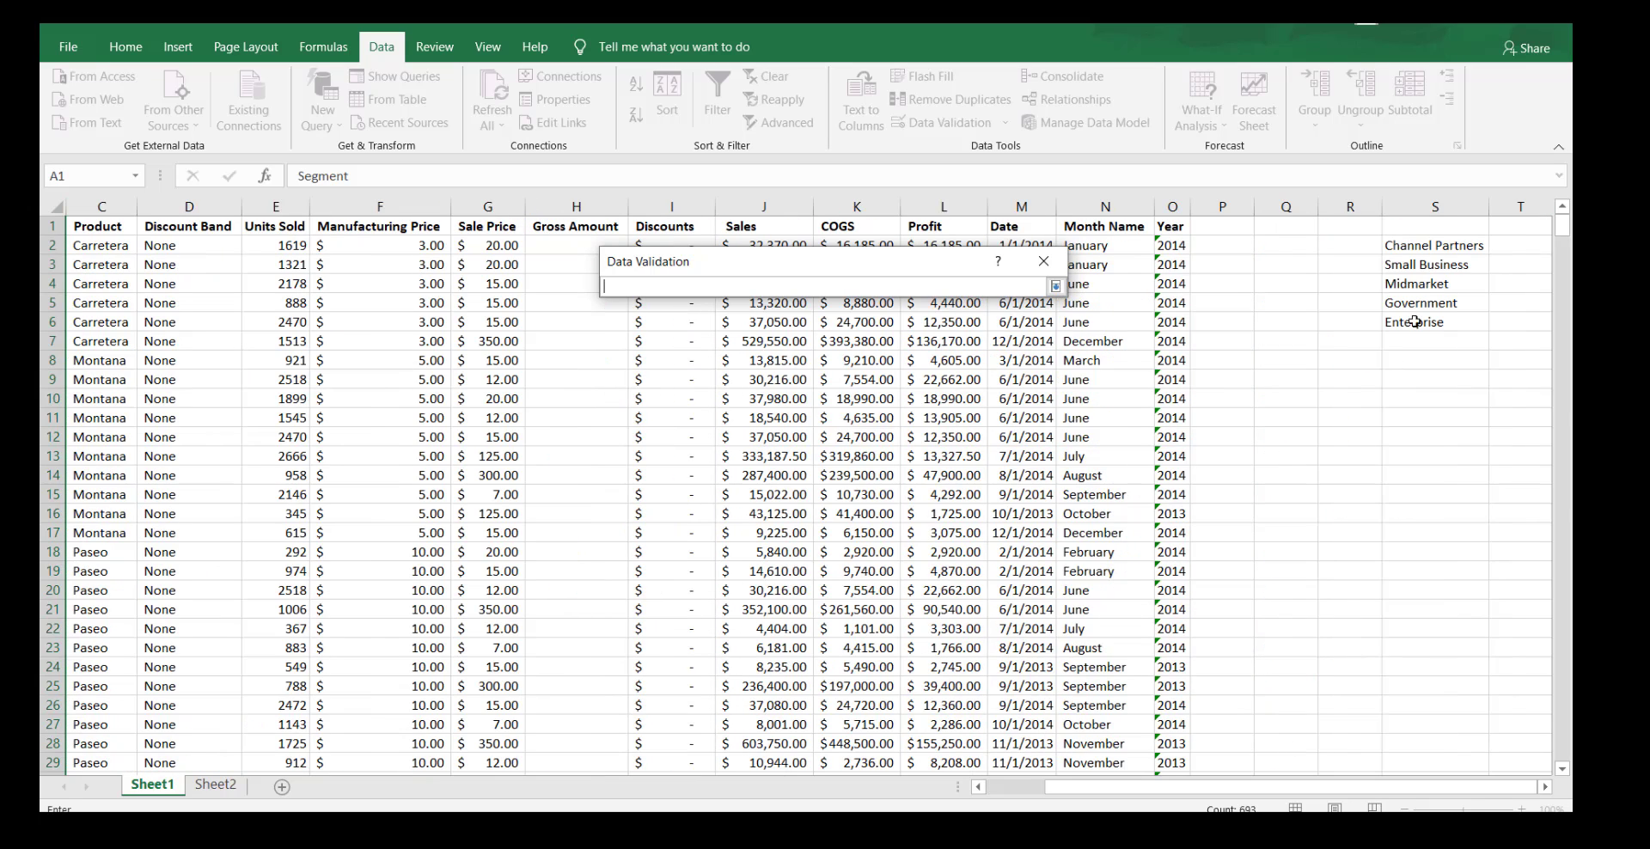
drag(1418, 245, 1428, 326)
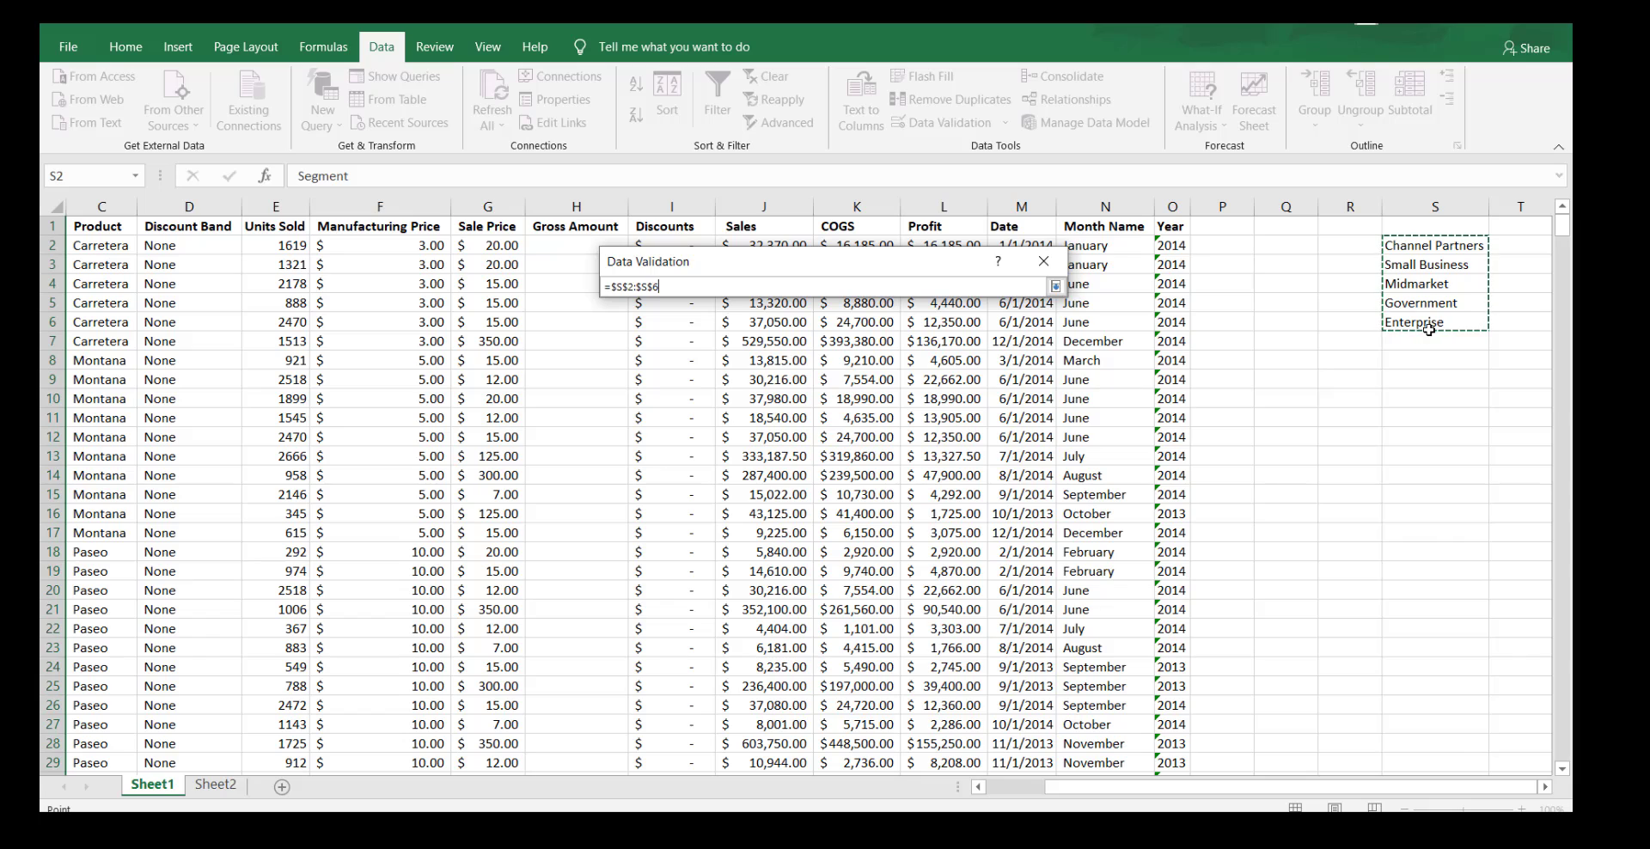
click(1057, 286)
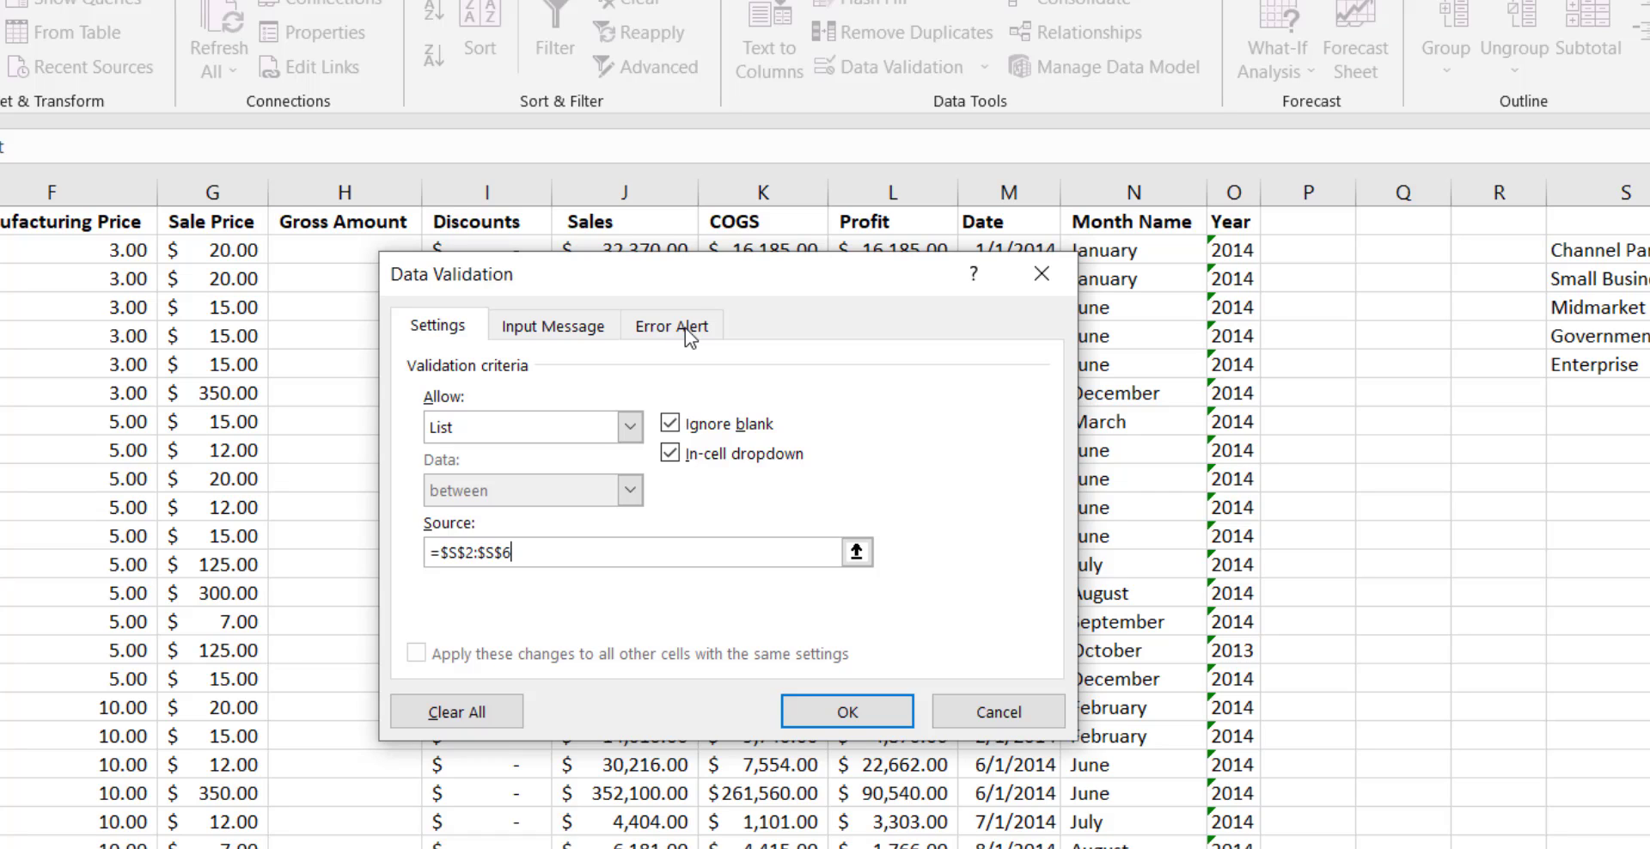
- Give the validation rule's input message the title "Select Segment"
click(557, 328)
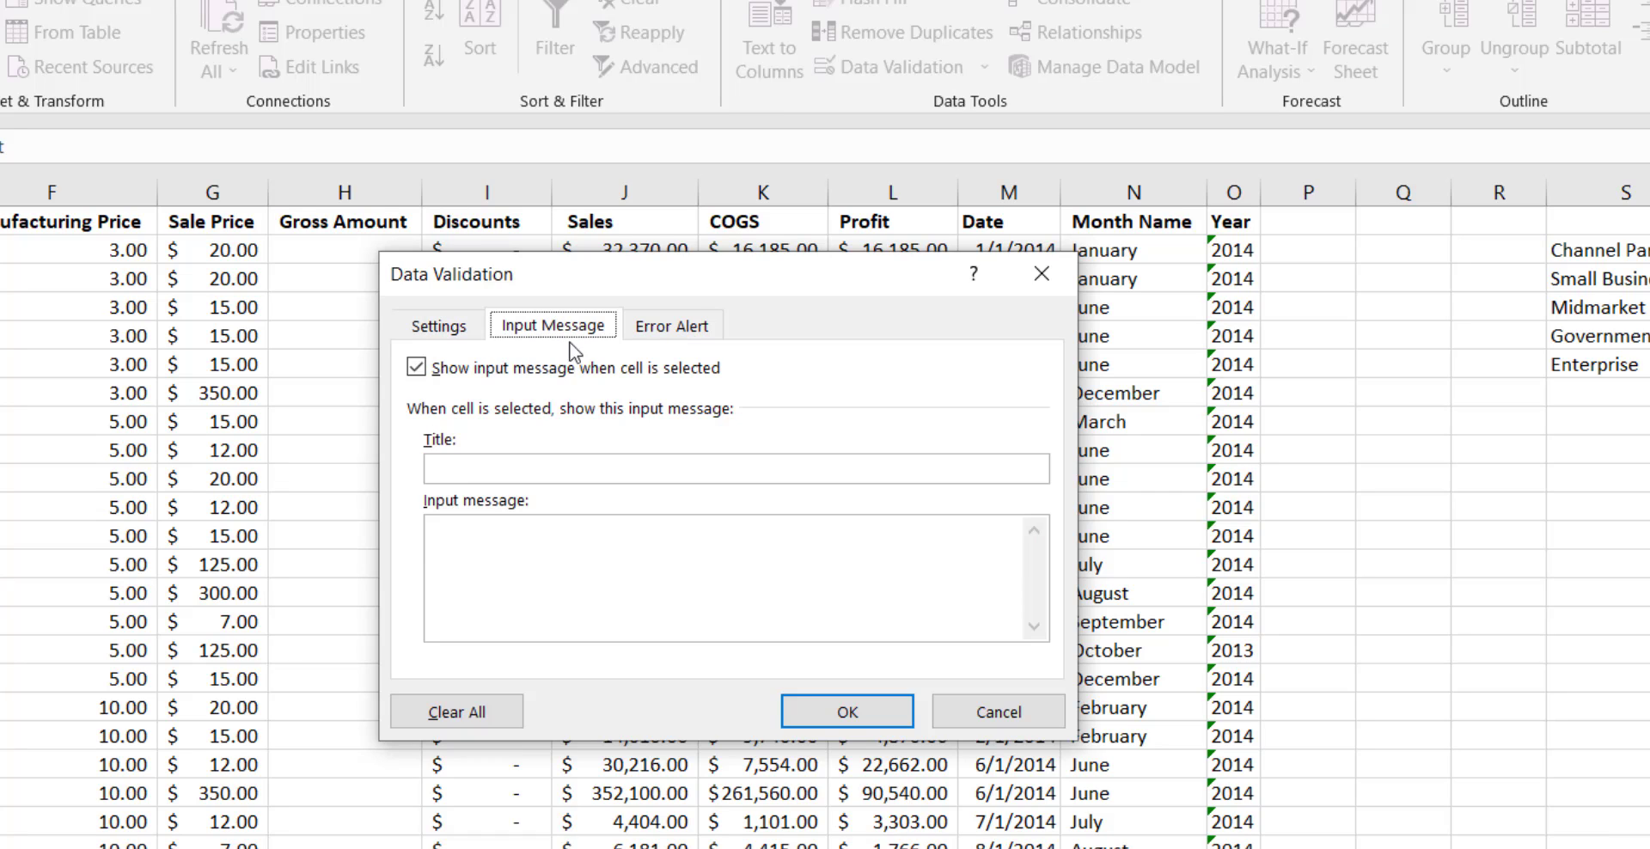
click(507, 466)
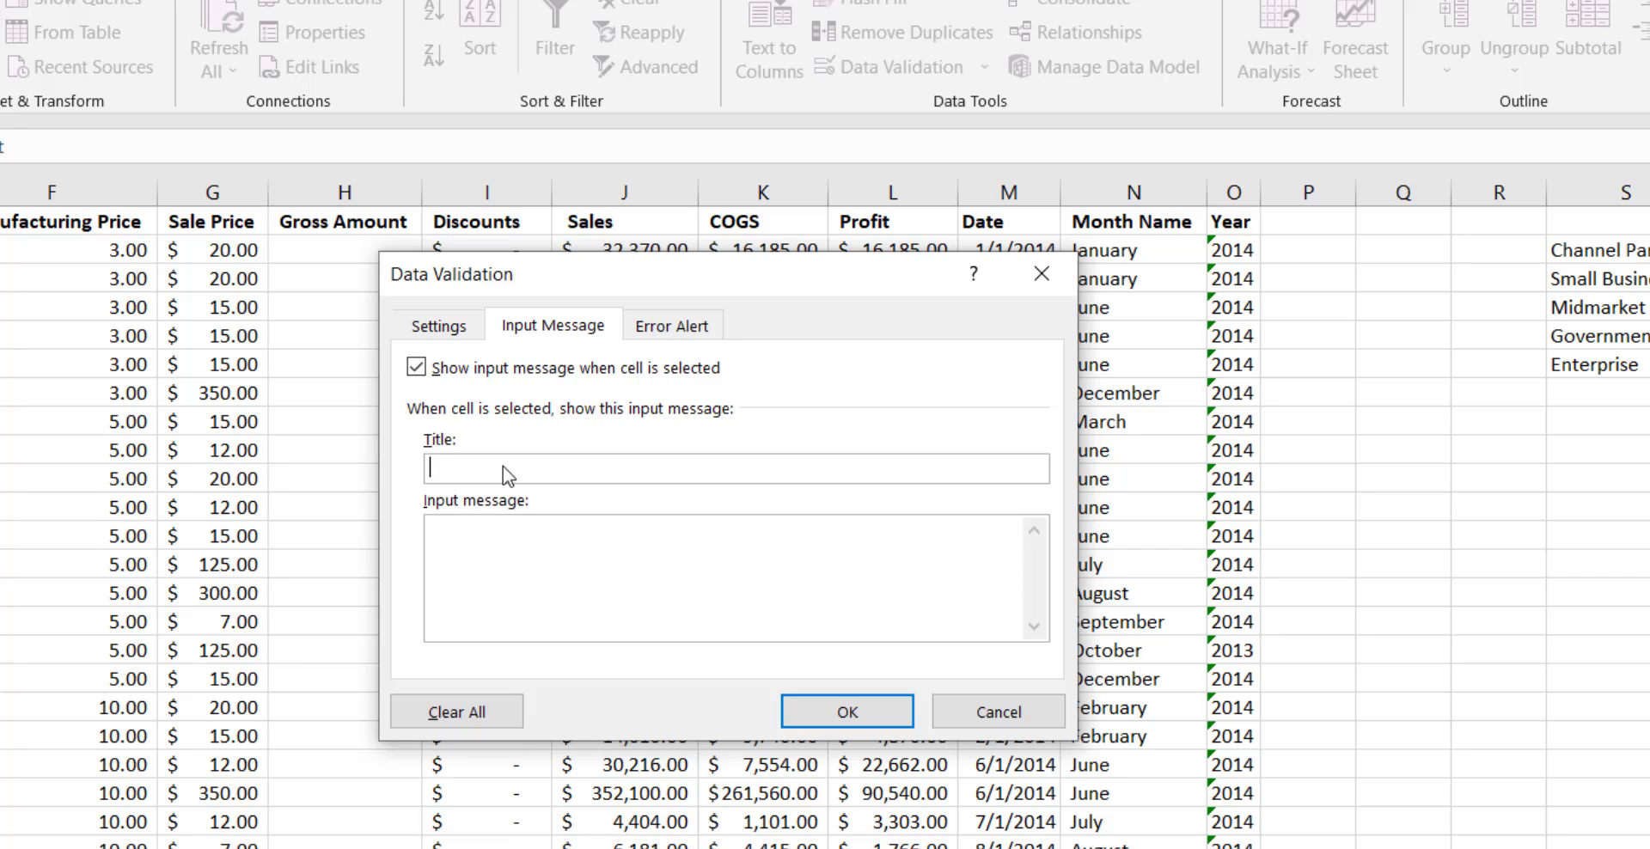
text(Enter)
key(BackSpace)
key(BackSpace)
key(BackSpace)
key(BackSpace)
key(BackSpace)
text(Select Segmen)
key(Tab)
click(544, 464)
- Enter "Select the segment from the drop-down list." as the input message text
click(490, 563)
text(Select the segment from )
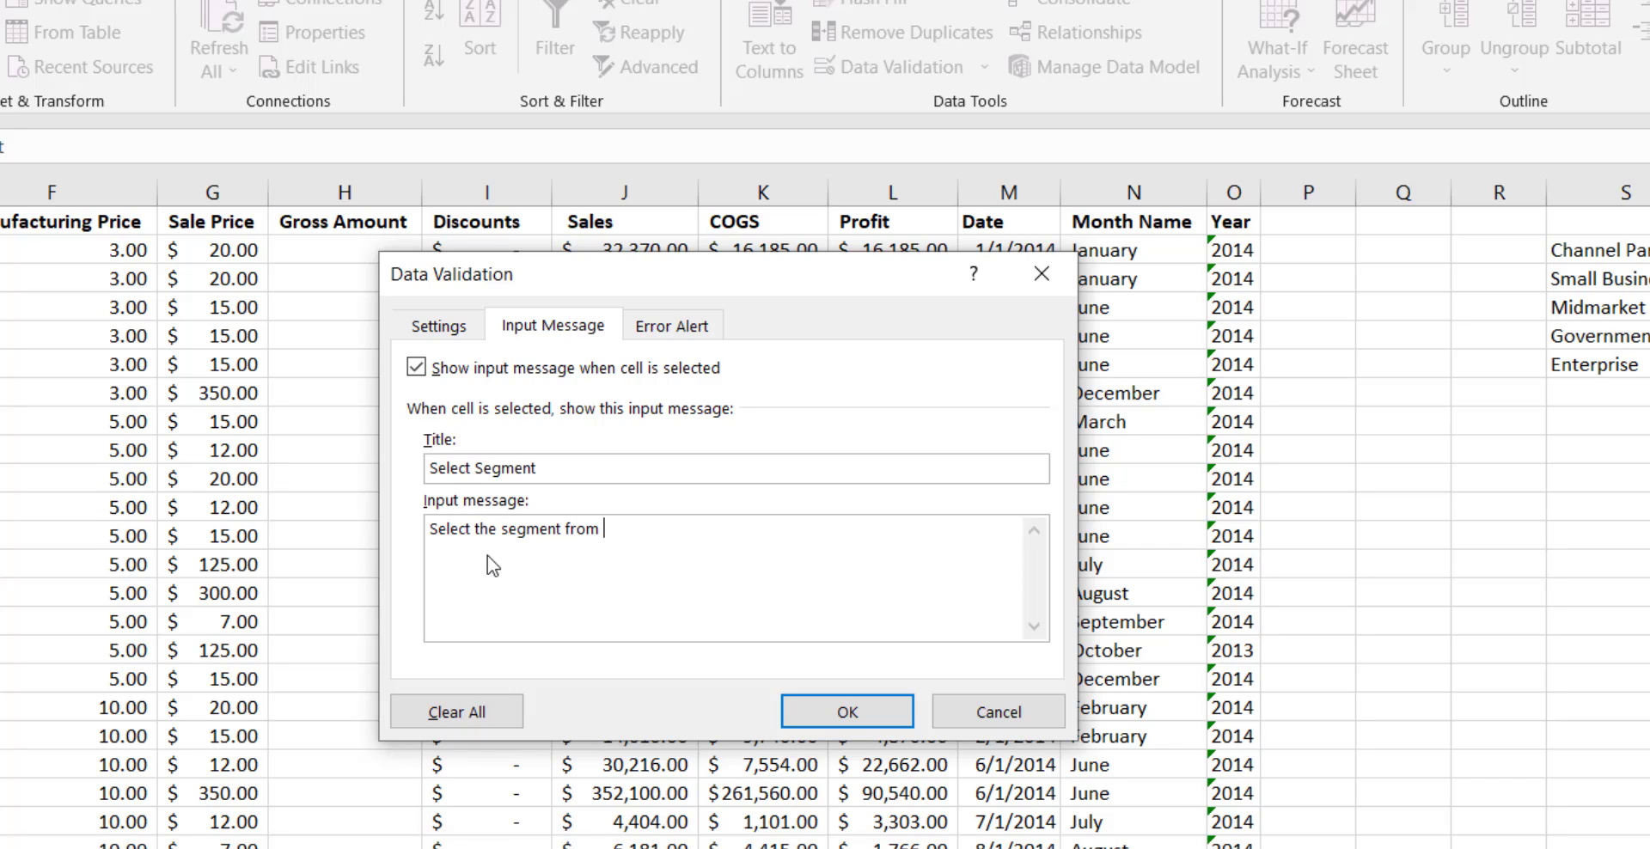
text(the dist)
key(BackSpace)
key(BackSpace)
key(BackSpace)
text(rop-down li)
- Set the validation rule's error alert style to Warning
click(688, 327)
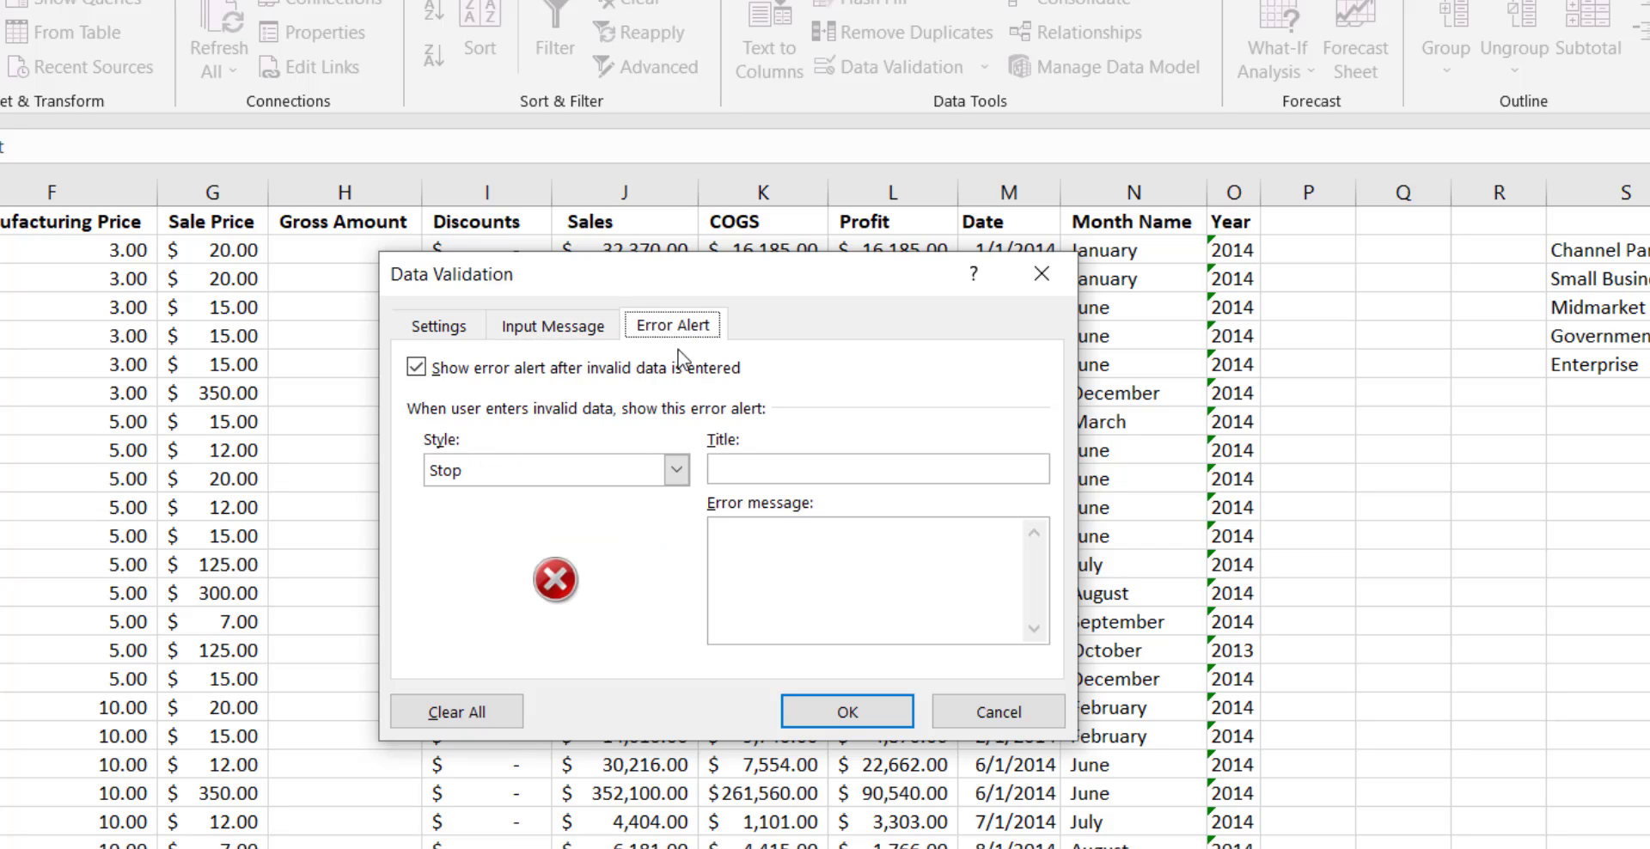
click(676, 472)
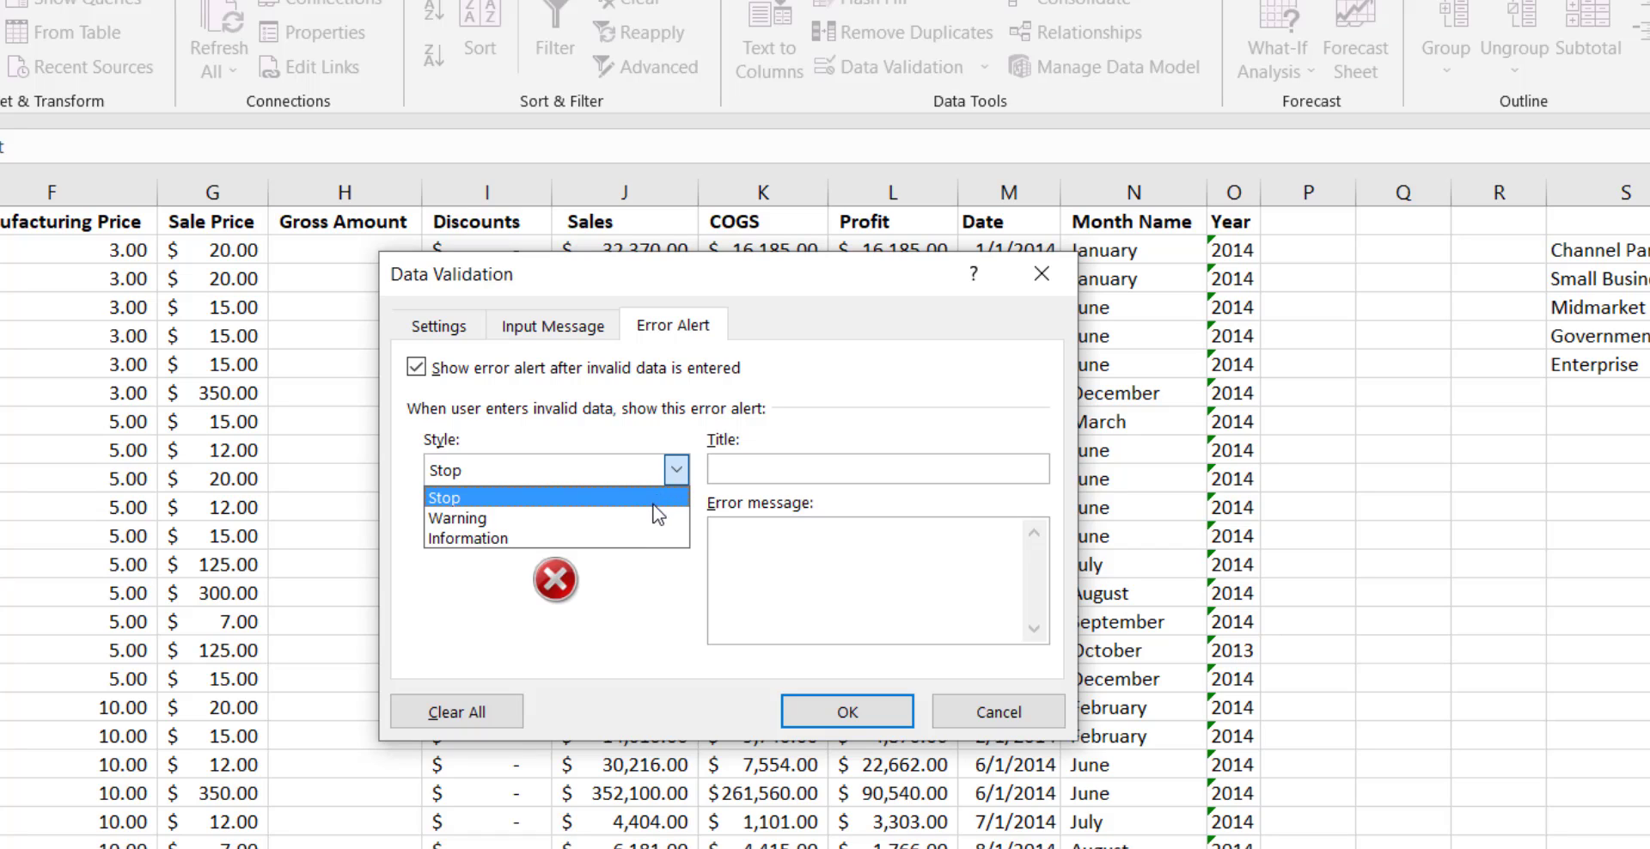
click(654, 518)
click(663, 483)
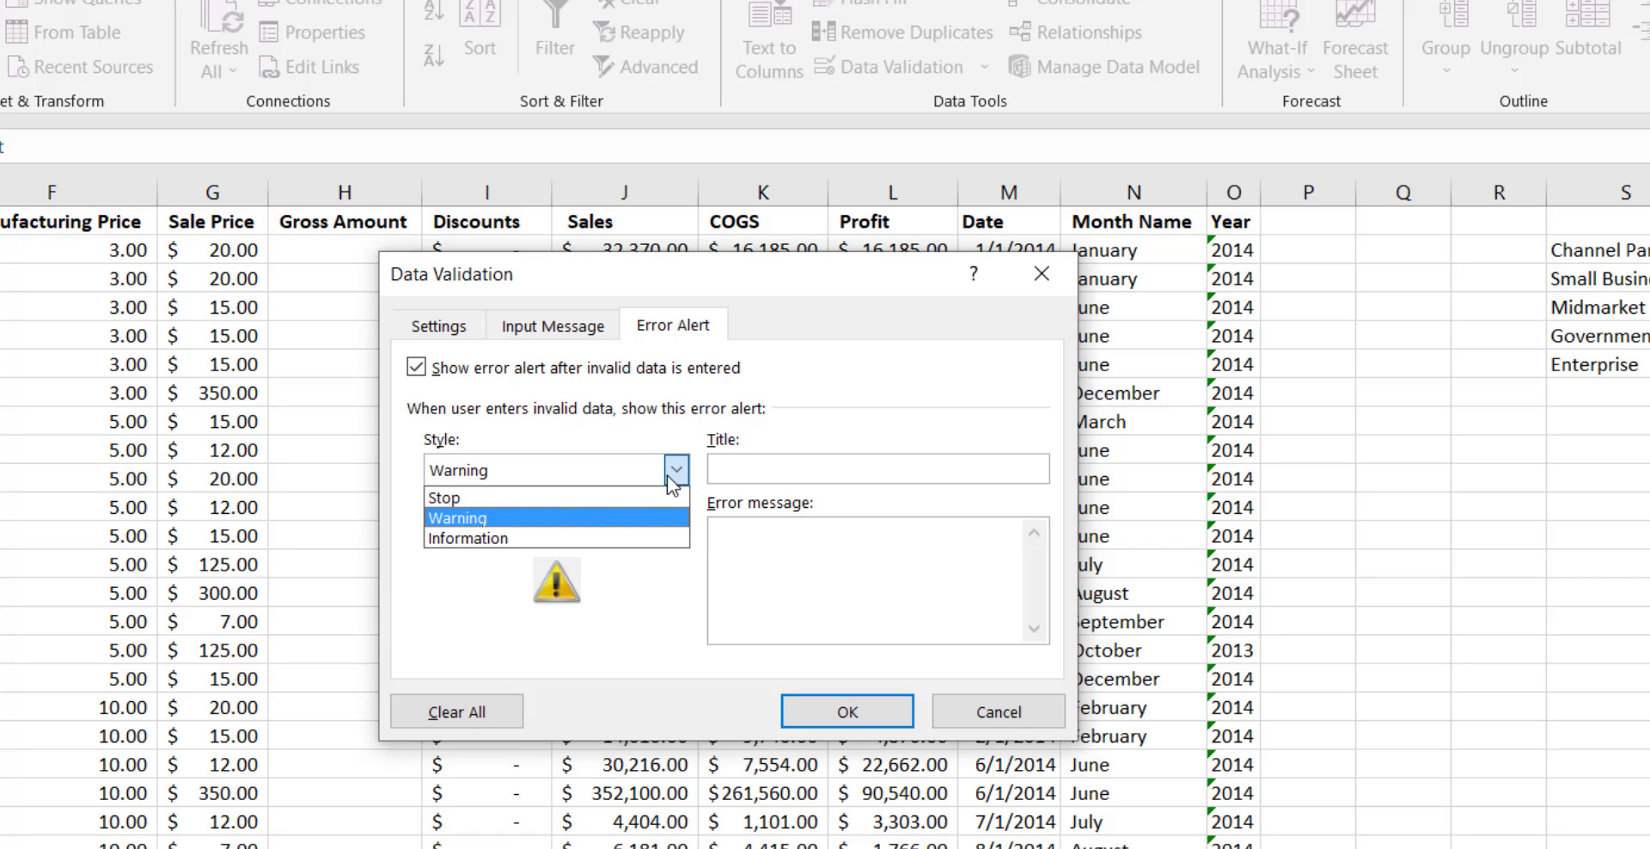
click(637, 542)
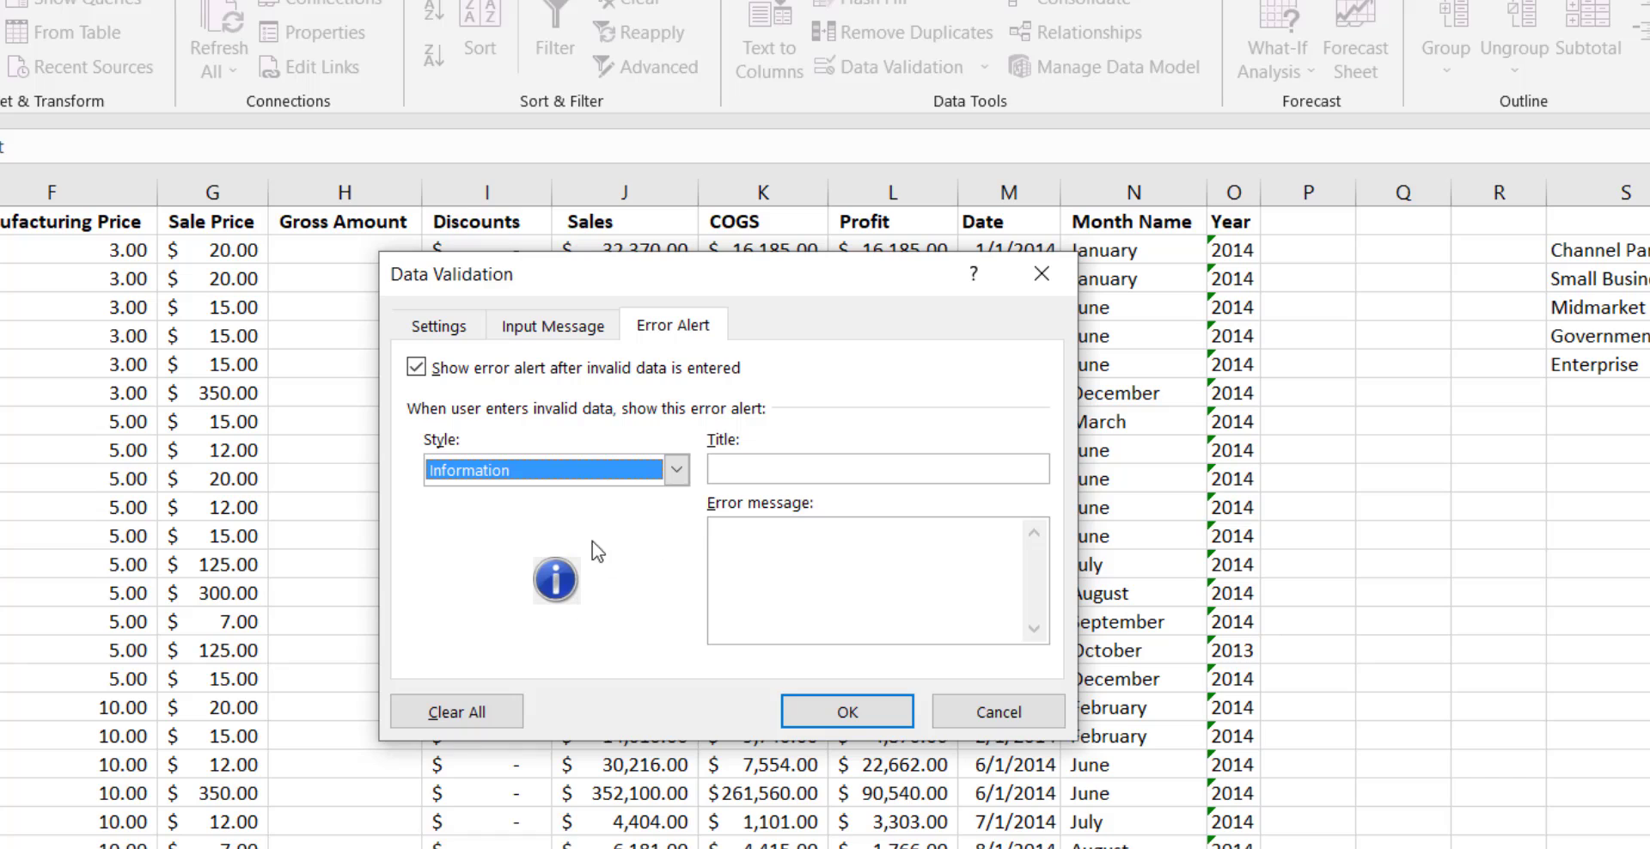
click(676, 473)
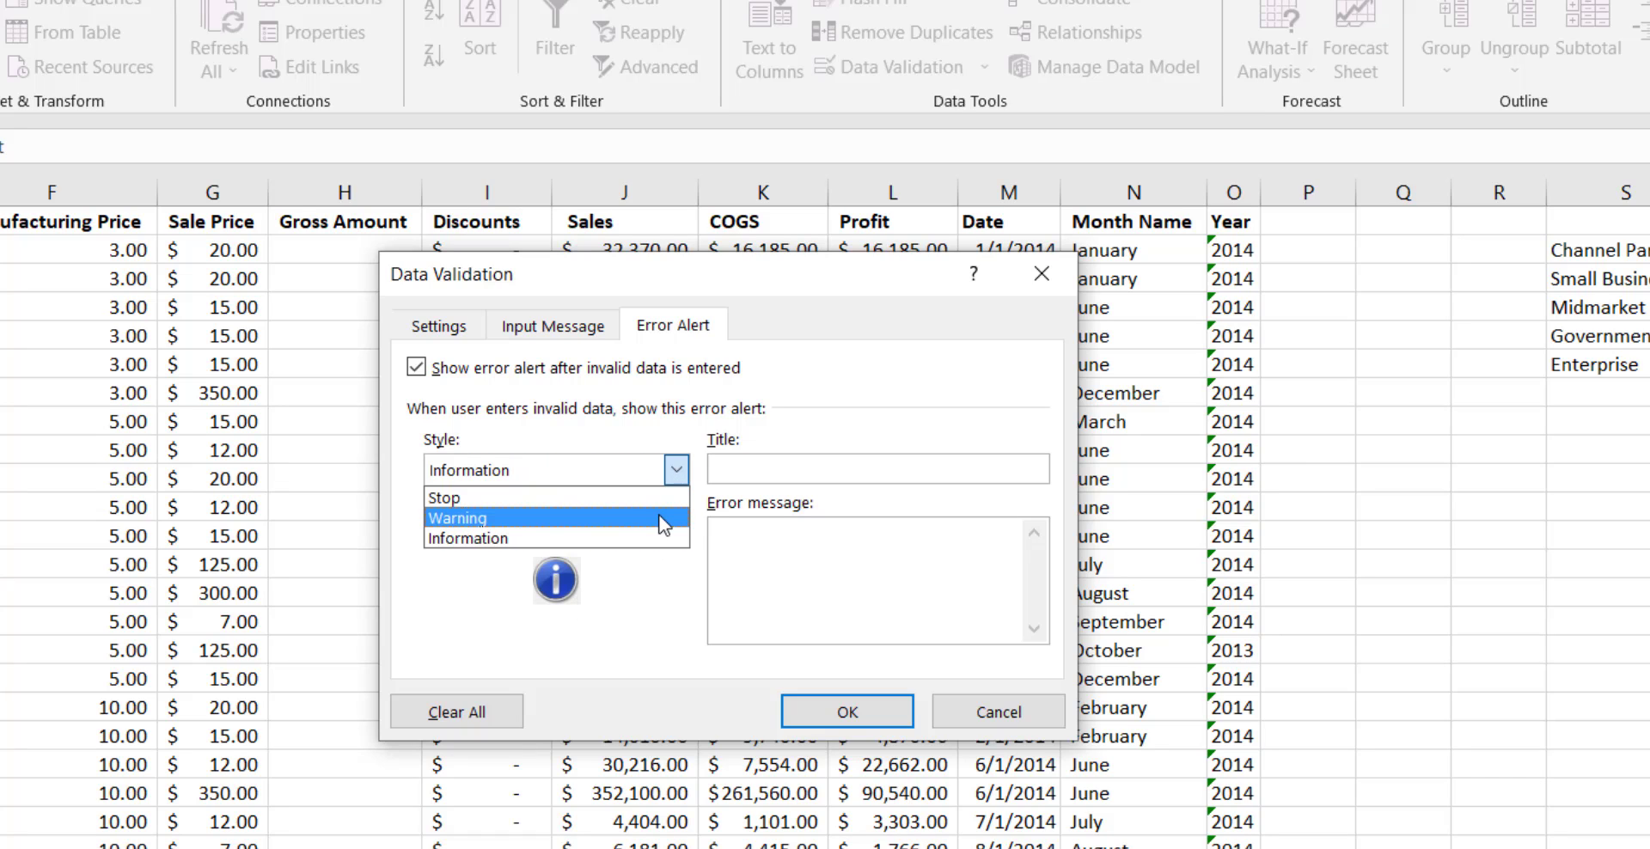
click(663, 520)
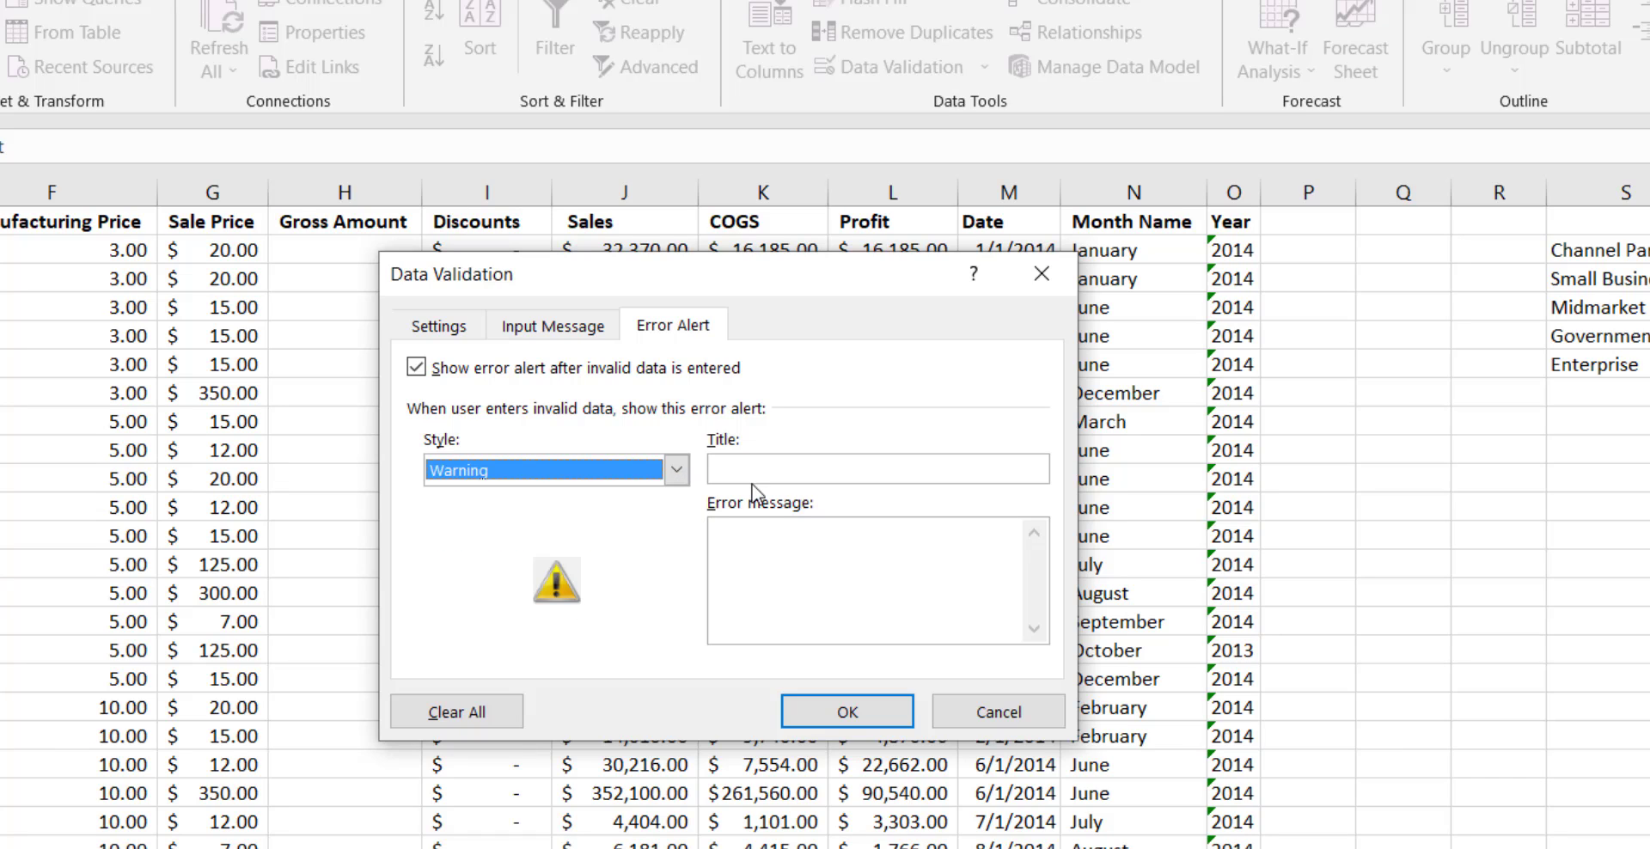
- Title the error alert "Invalid Entry"
click(761, 475)
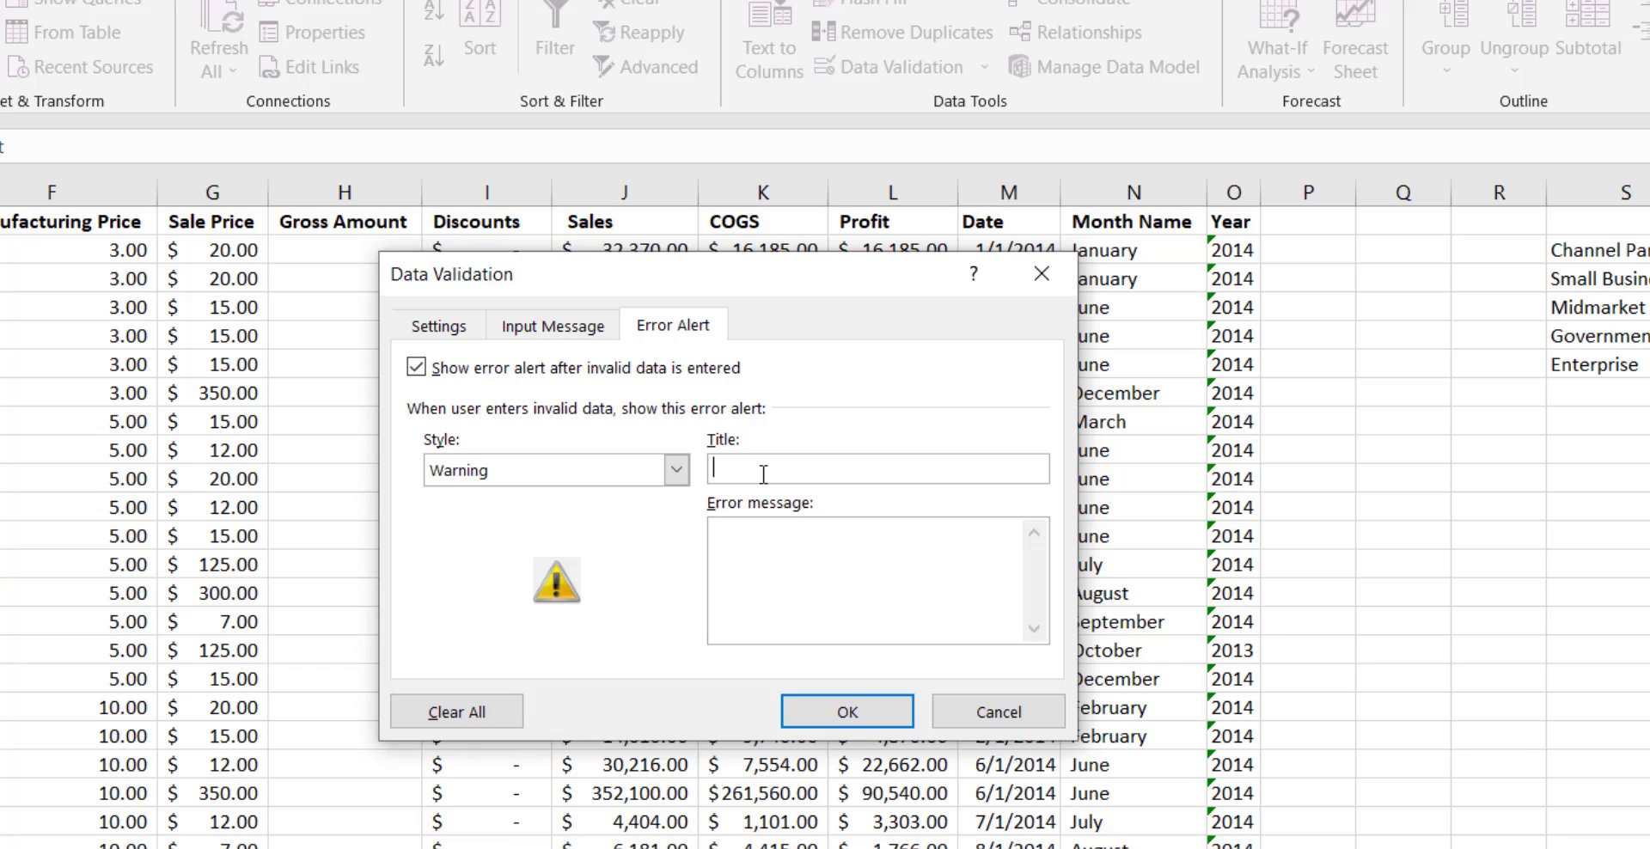
text(Invalid Etnr)
key(BackSpace)
key(BackSpace)
text(ntry)
- Enter the error message "Please select segment from drop-down list." and apply the validation rule
click(753, 537)
text(Please seletct seg)
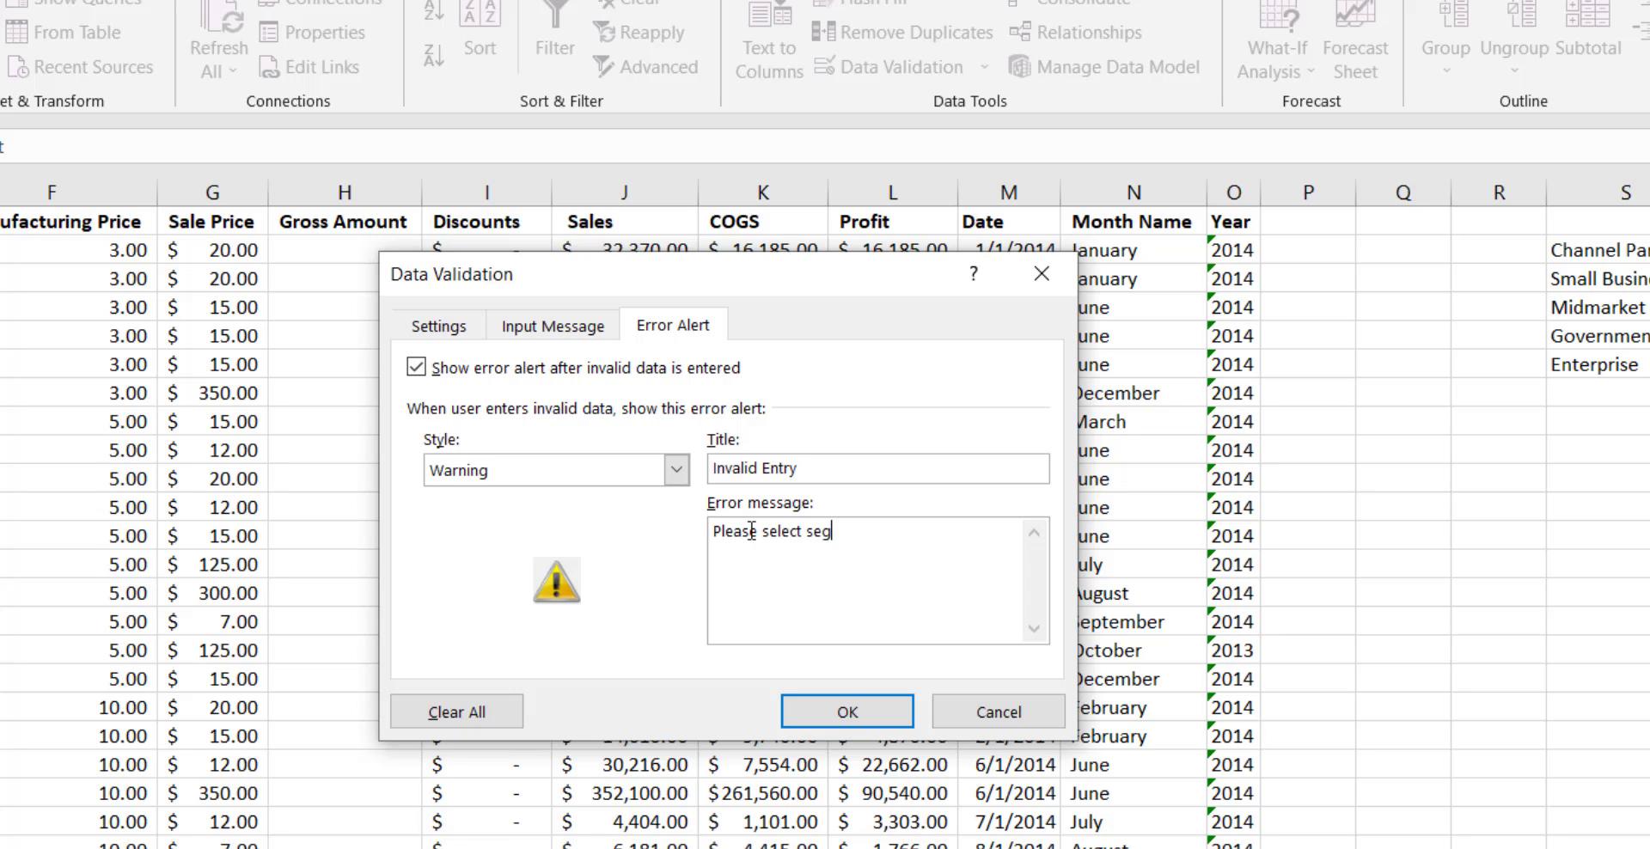
text(ment from drop-down li)
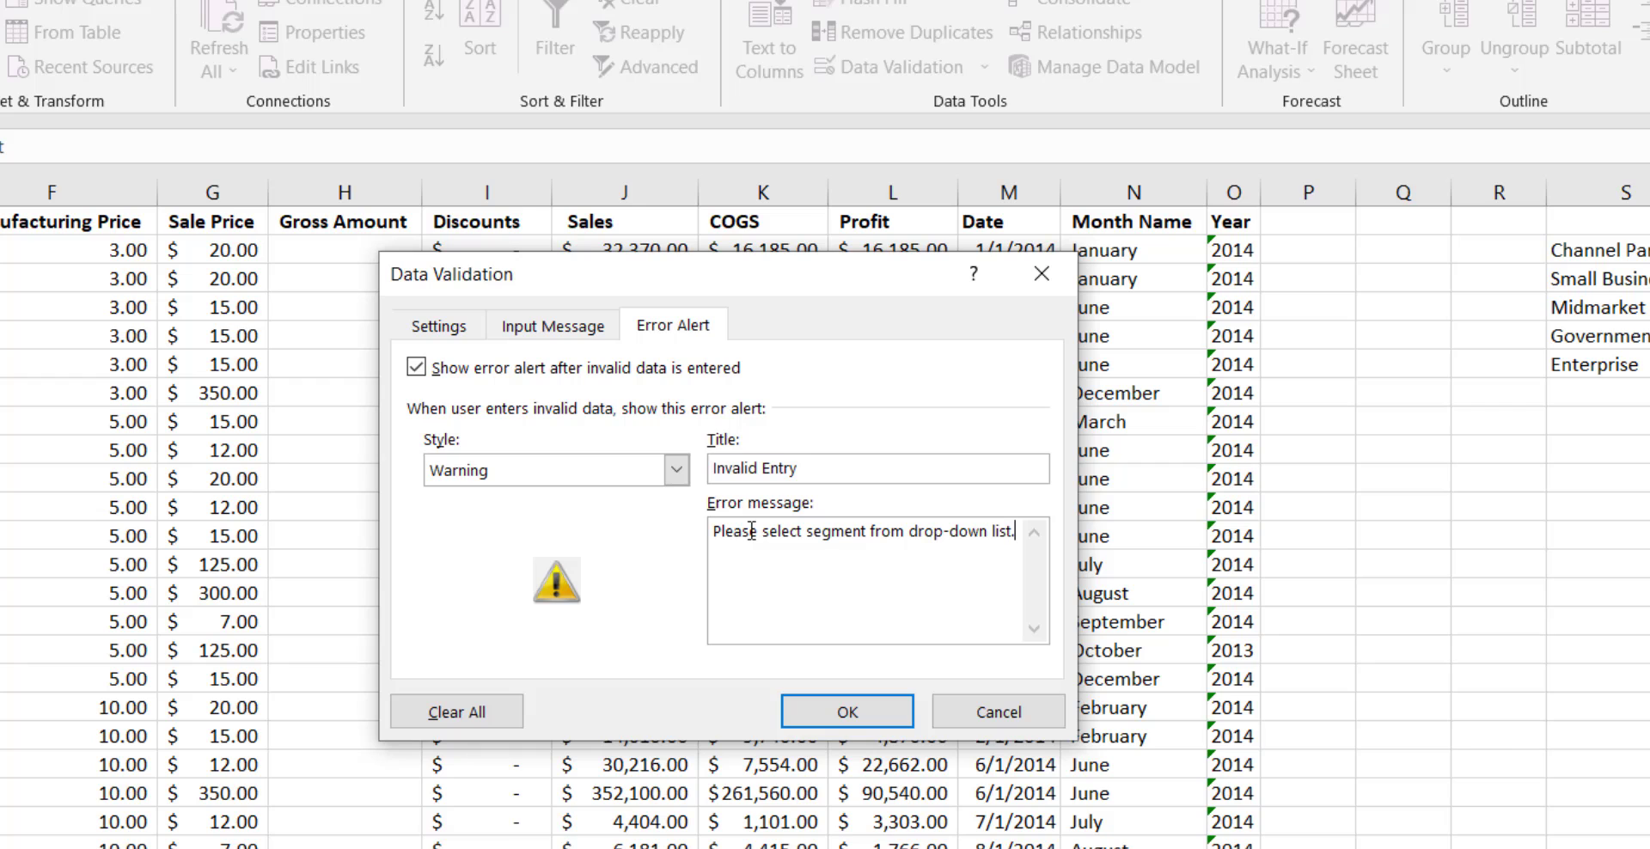
text(st.)
click(879, 699)
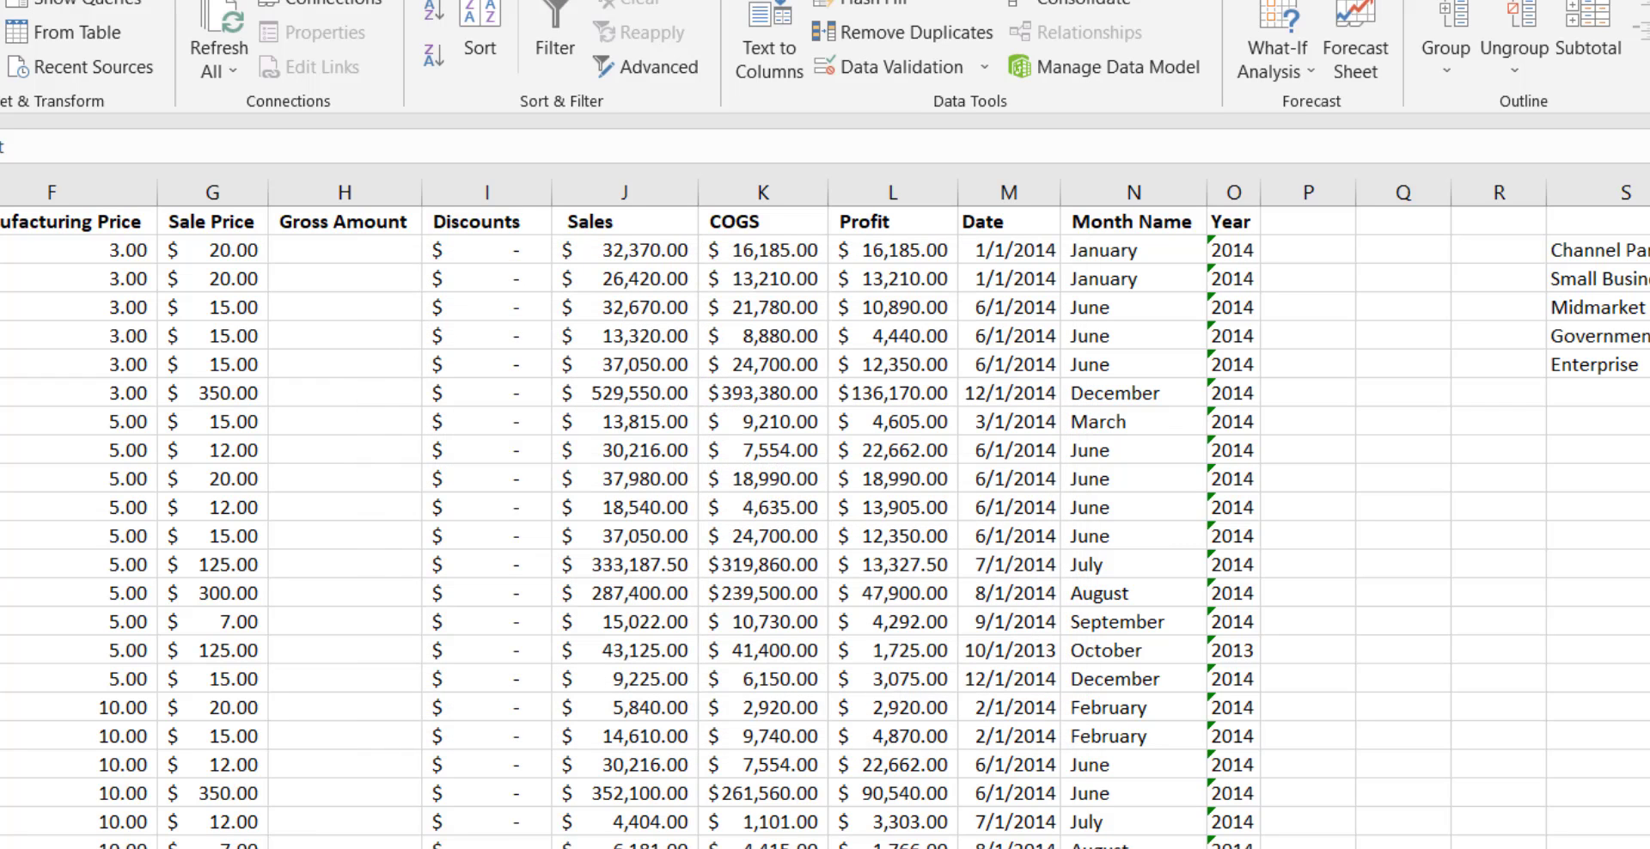
- Check the segment choices offered for cell A11 without changing its value
scroll(25, 289, left, 2)
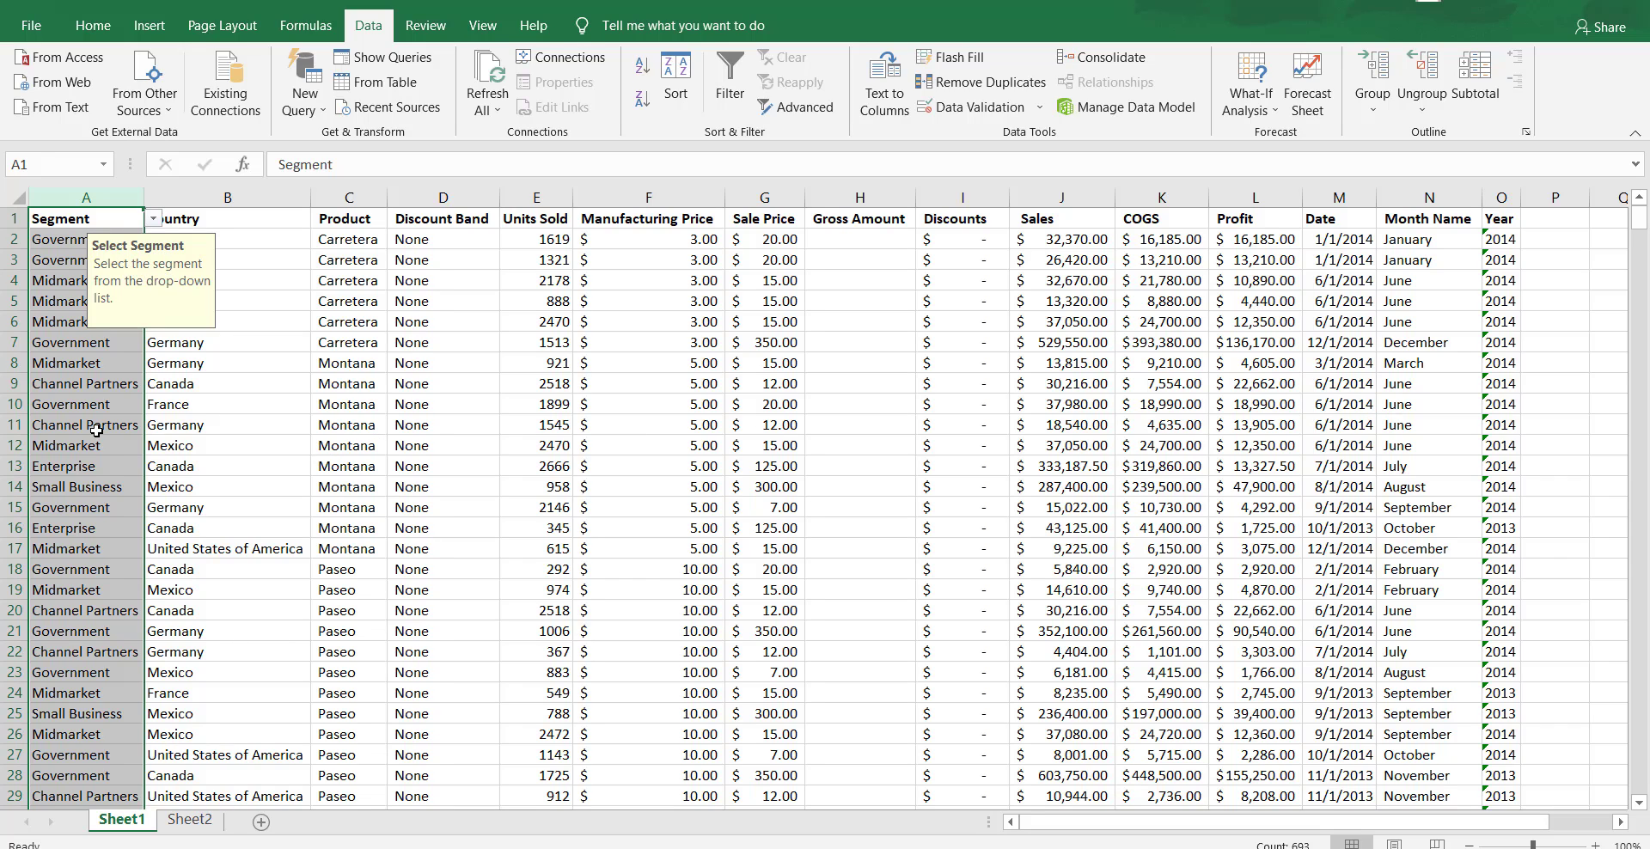
click(69, 424)
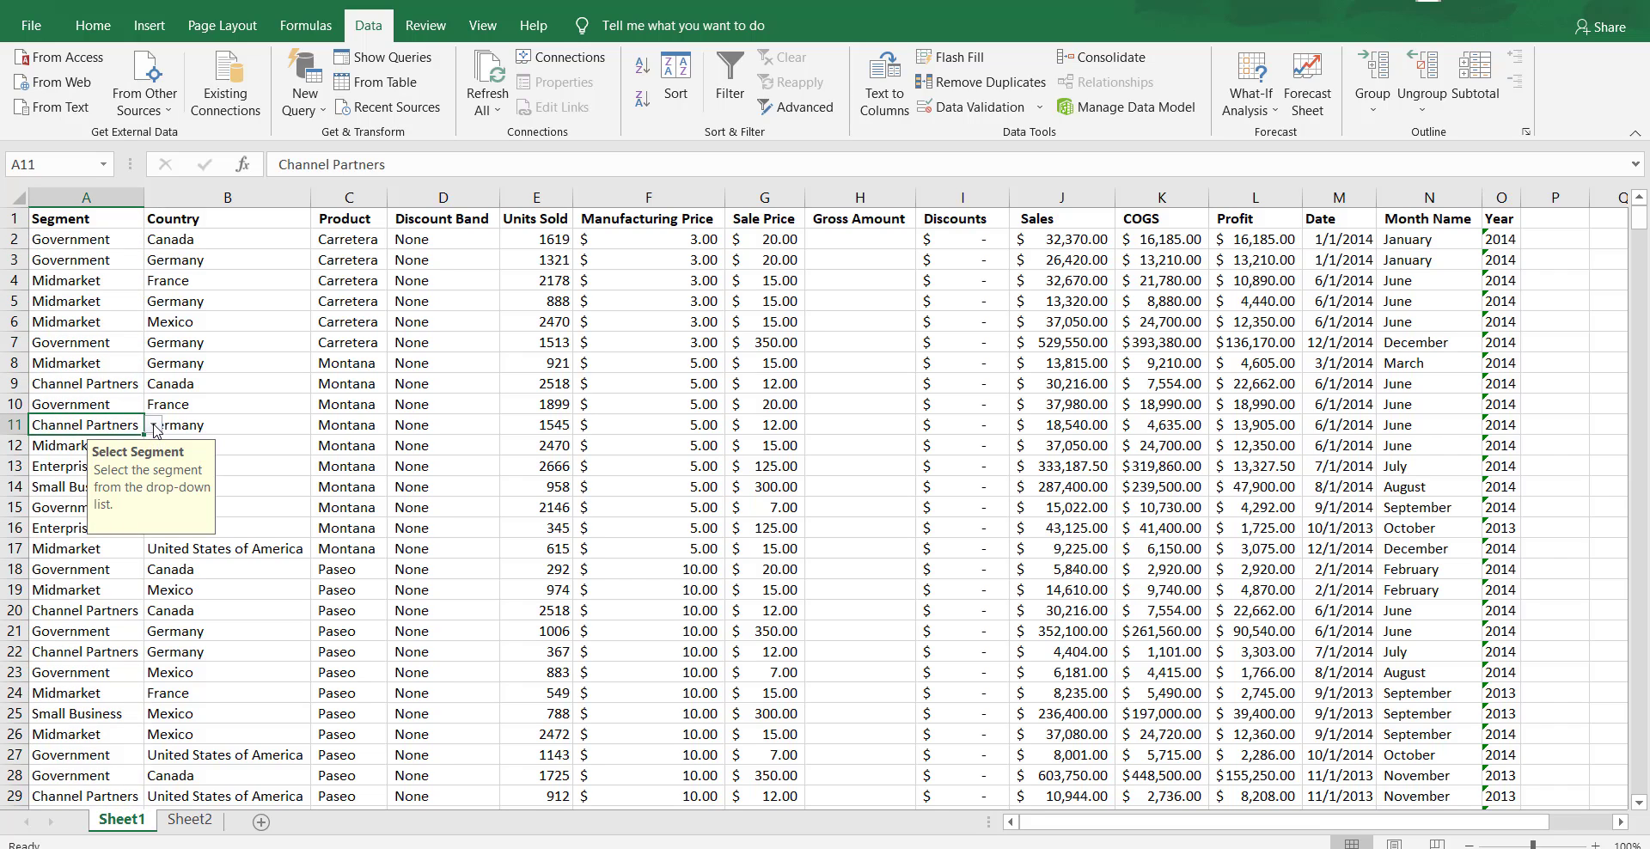
click(153, 424)
key(Escape)
- Fill the empty Segment cells from the validation list: Small Business in A694 and Government in A695
drag(1640, 218, 1642, 782)
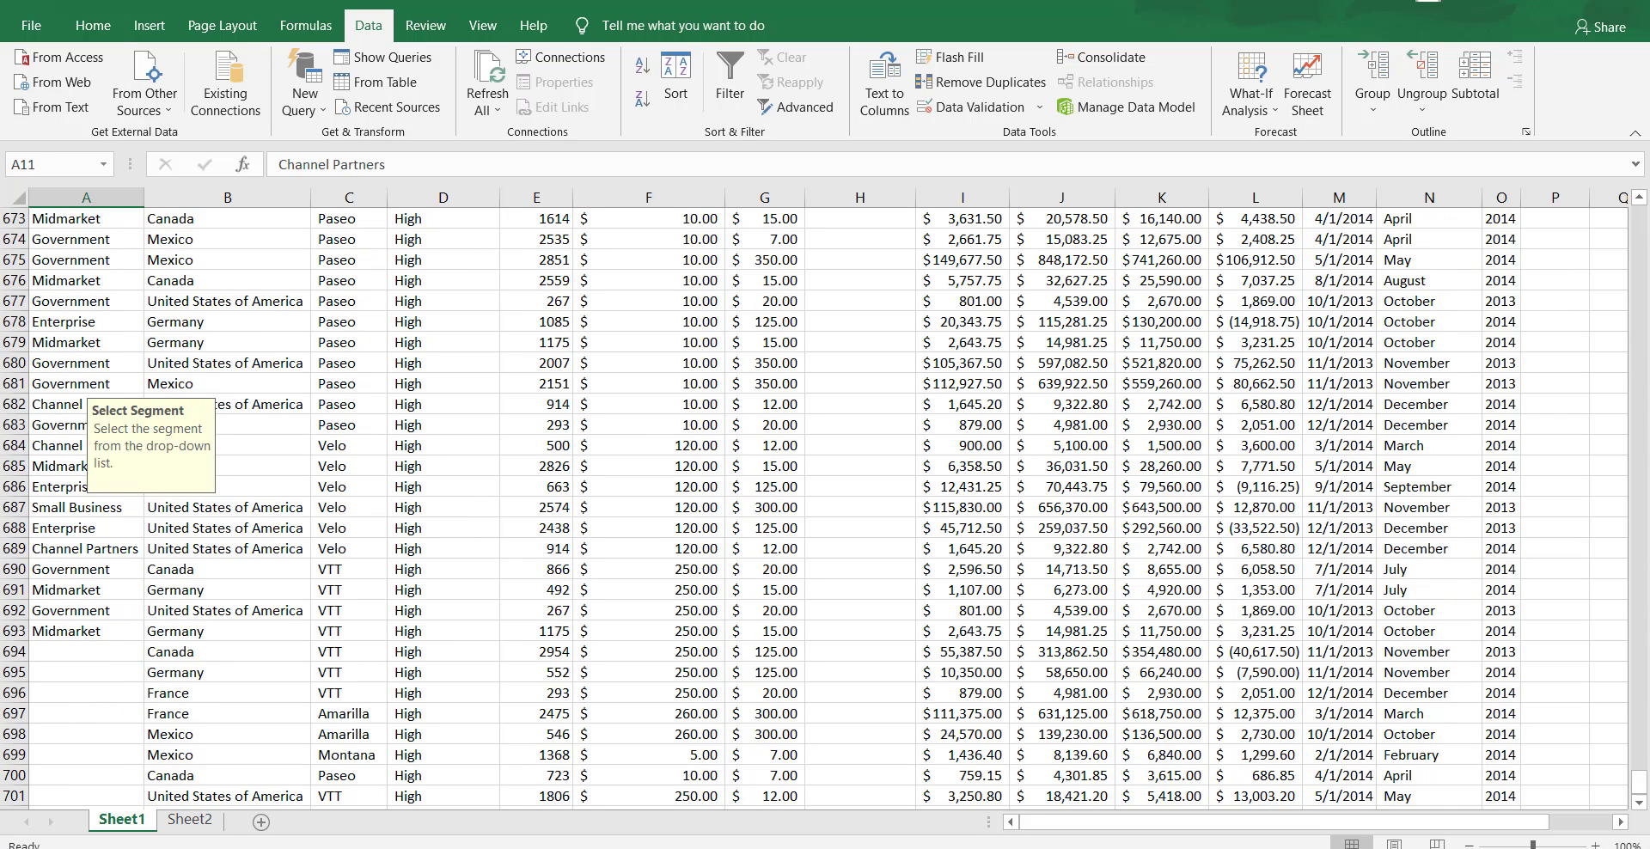
click(86, 651)
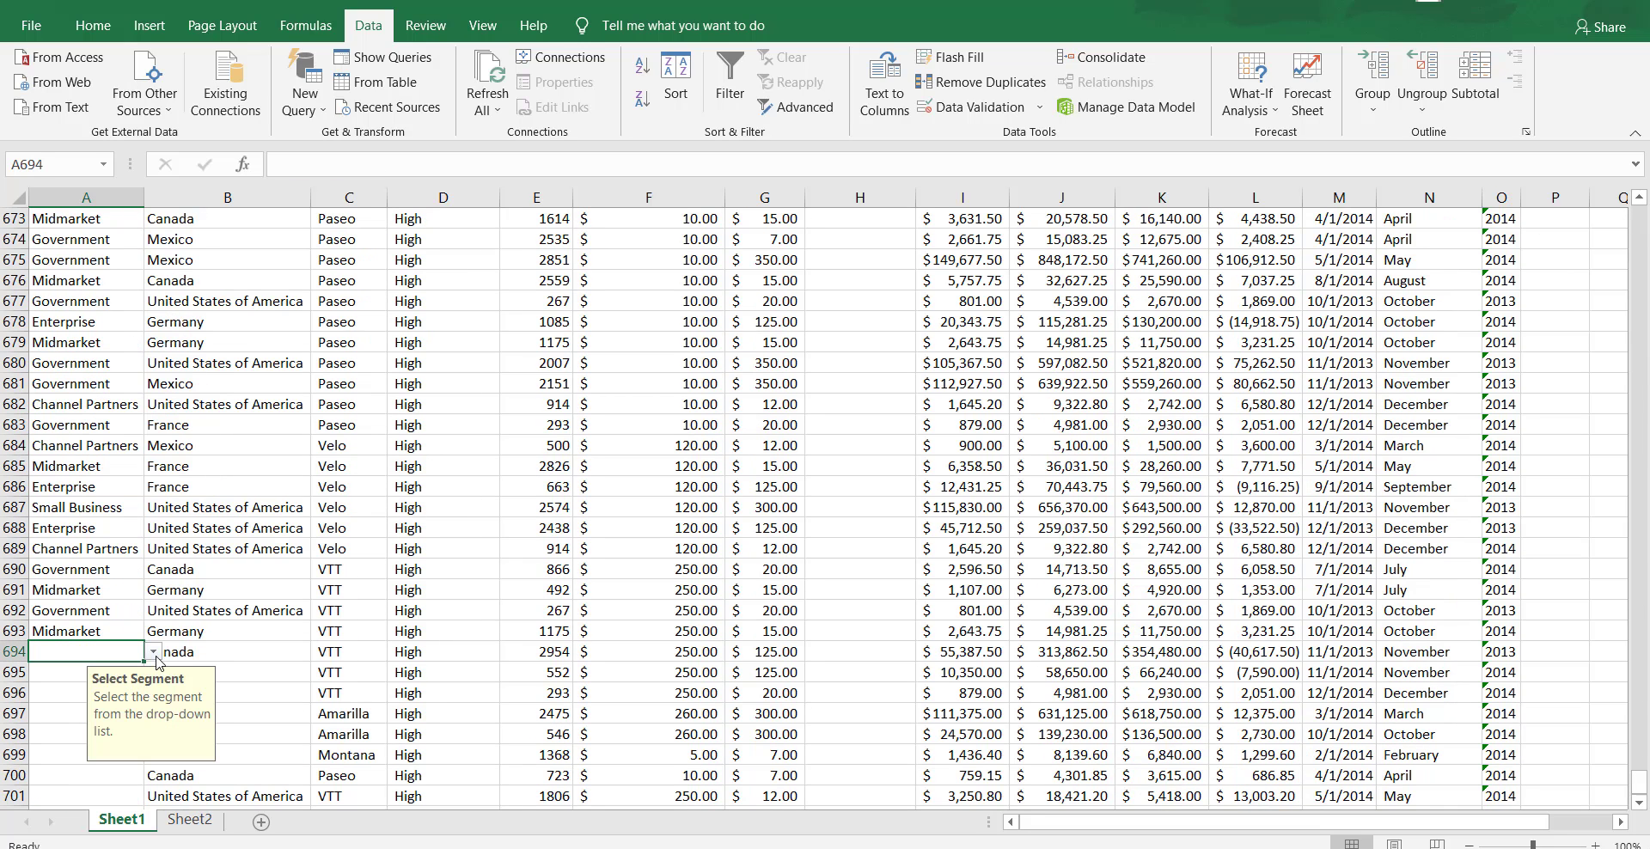
click(154, 652)
click(52, 685)
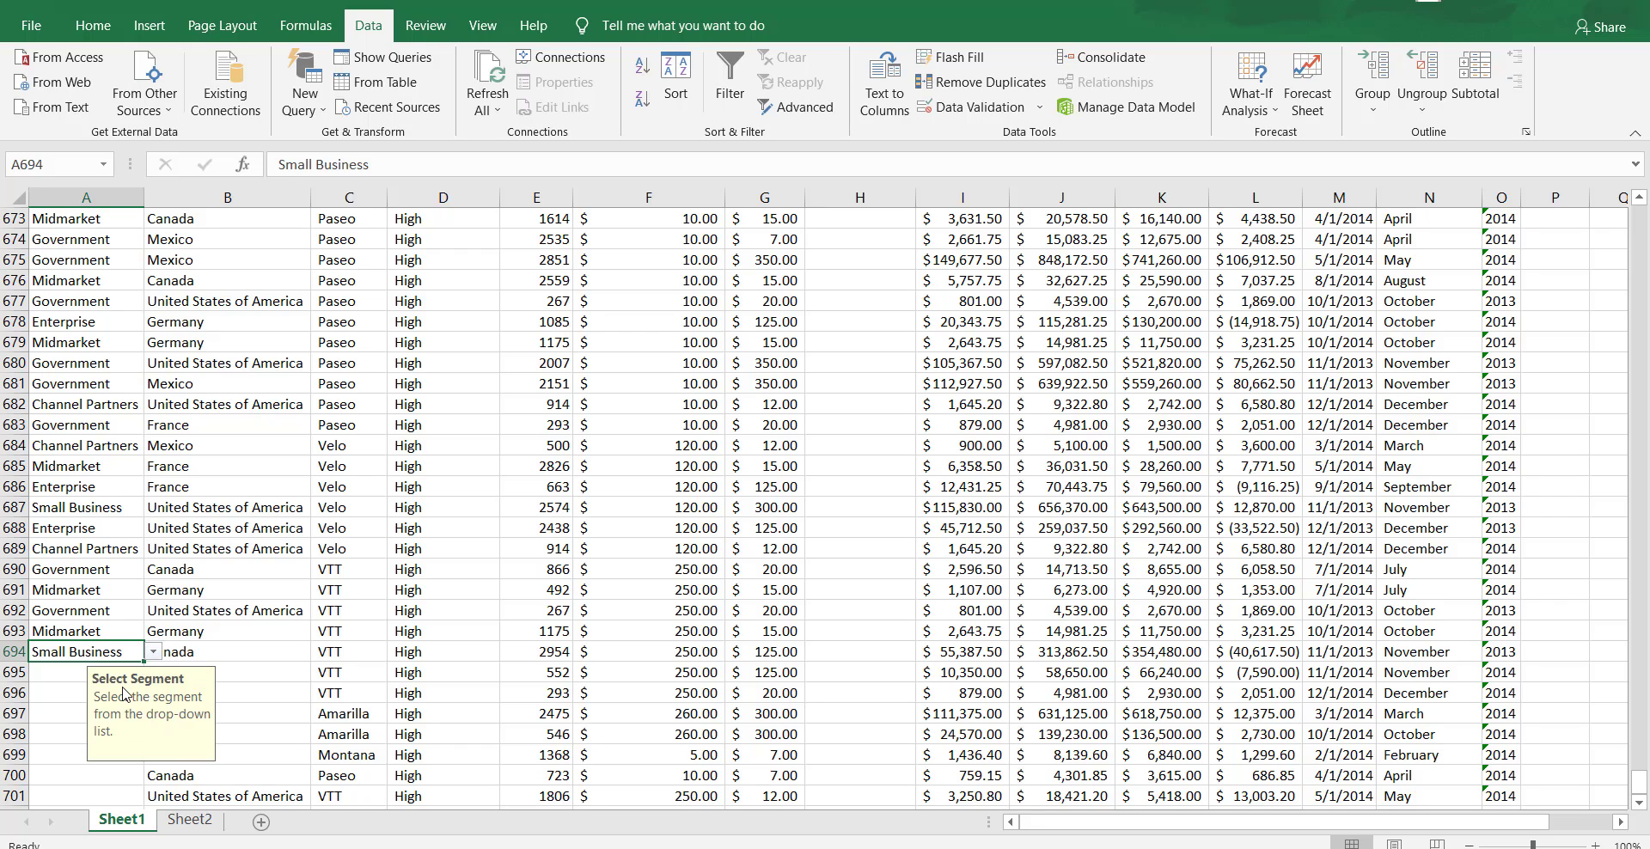
click(50, 678)
click(155, 672)
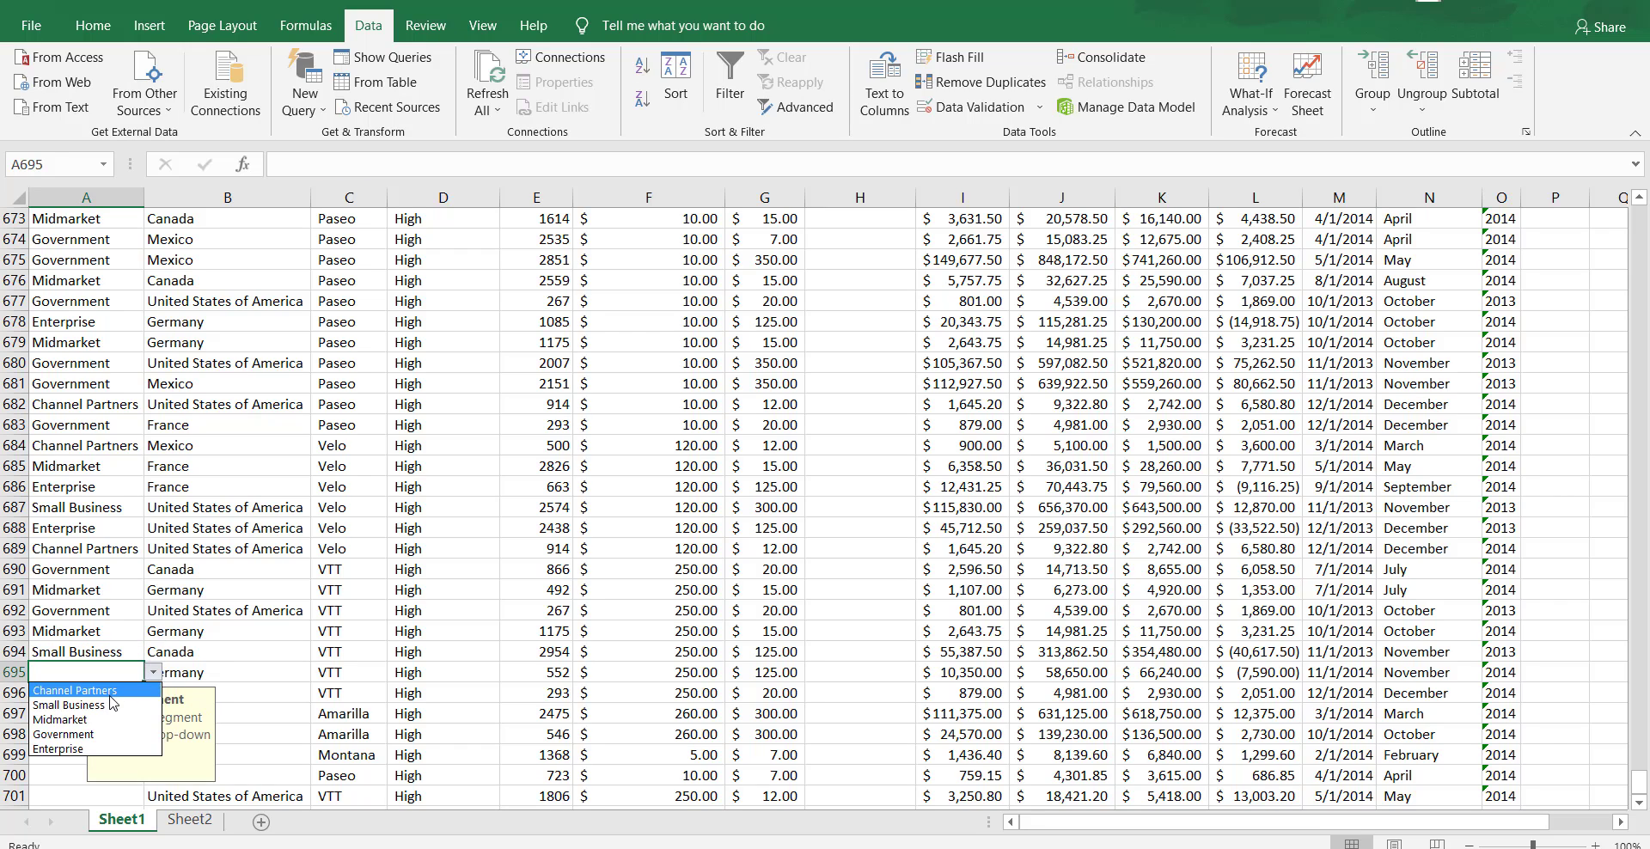
click(97, 732)
- Enter the unlisted segment Local in cell A696, accept it despite the invalid-entry warning, and reselect the cell
click(68, 702)
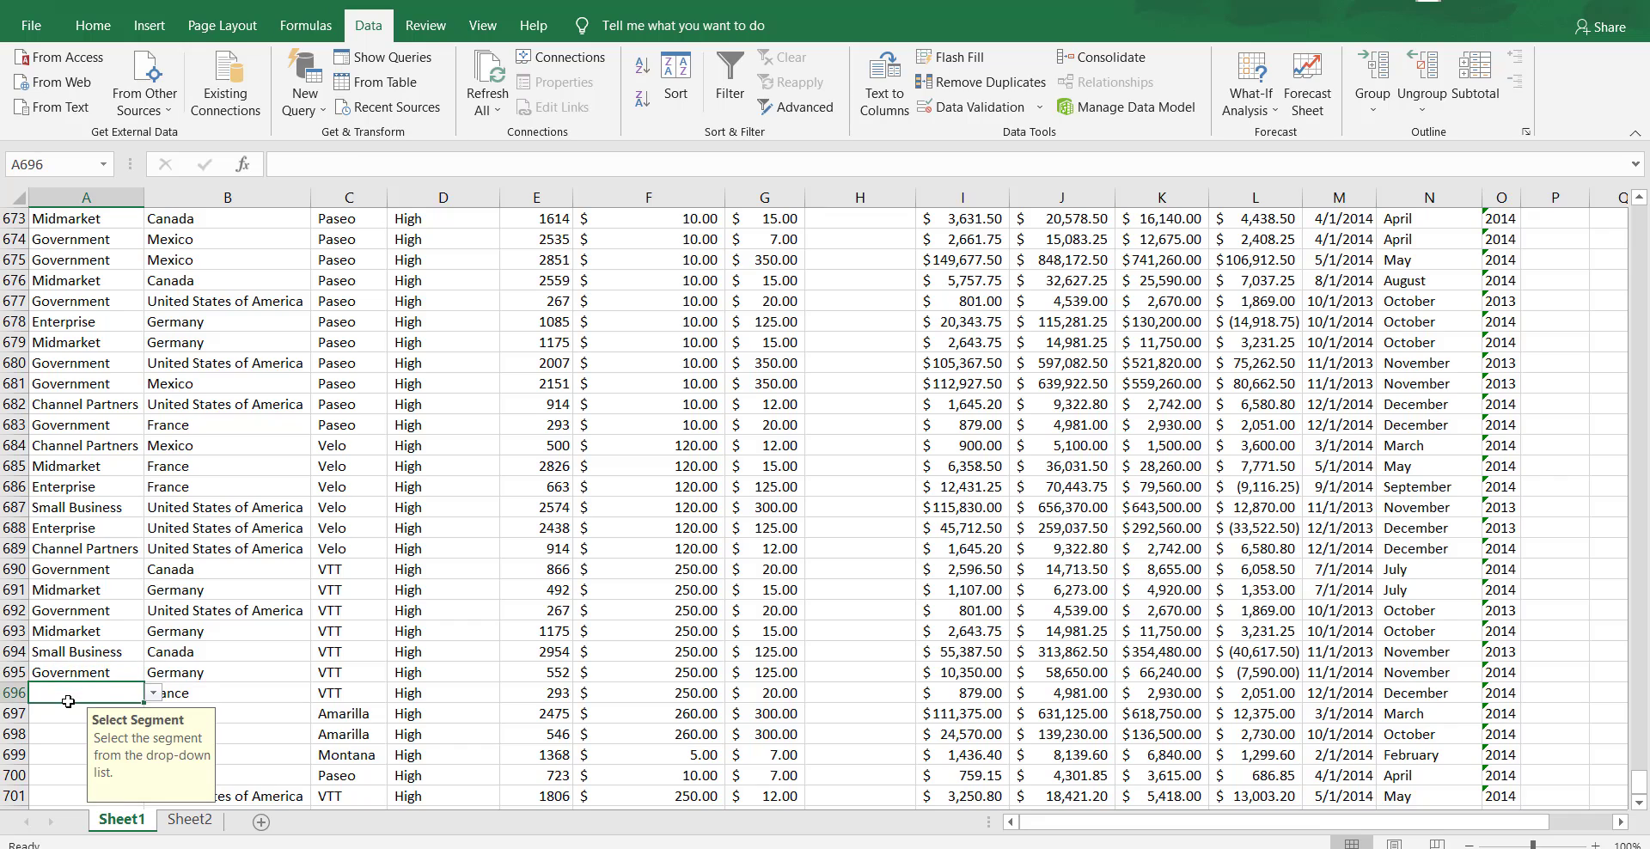
text(L)
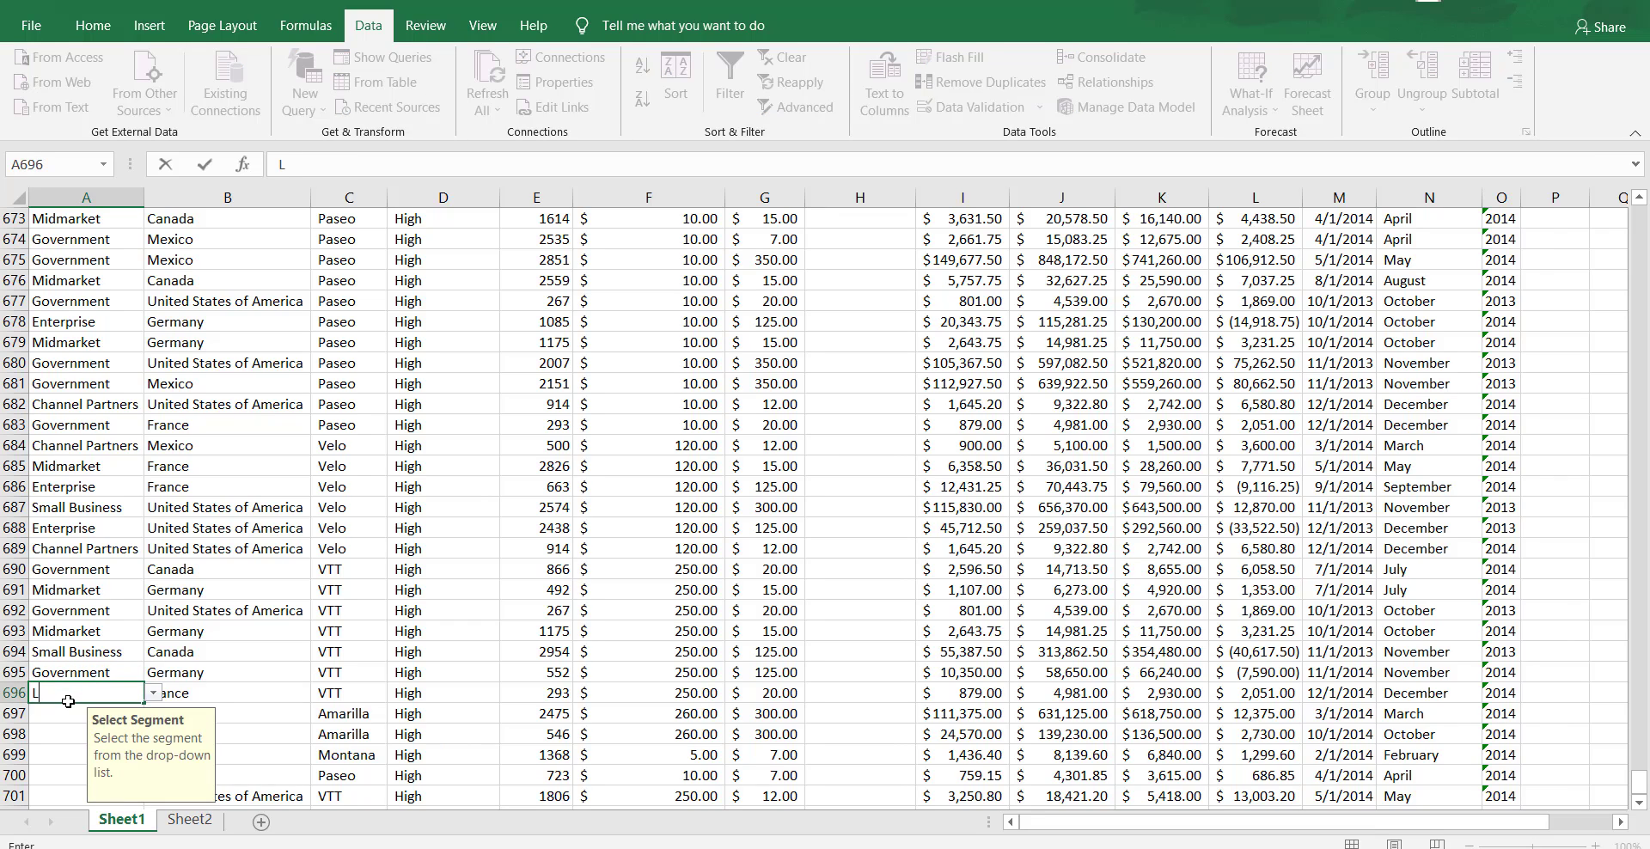
text(ocal)
key(Return)
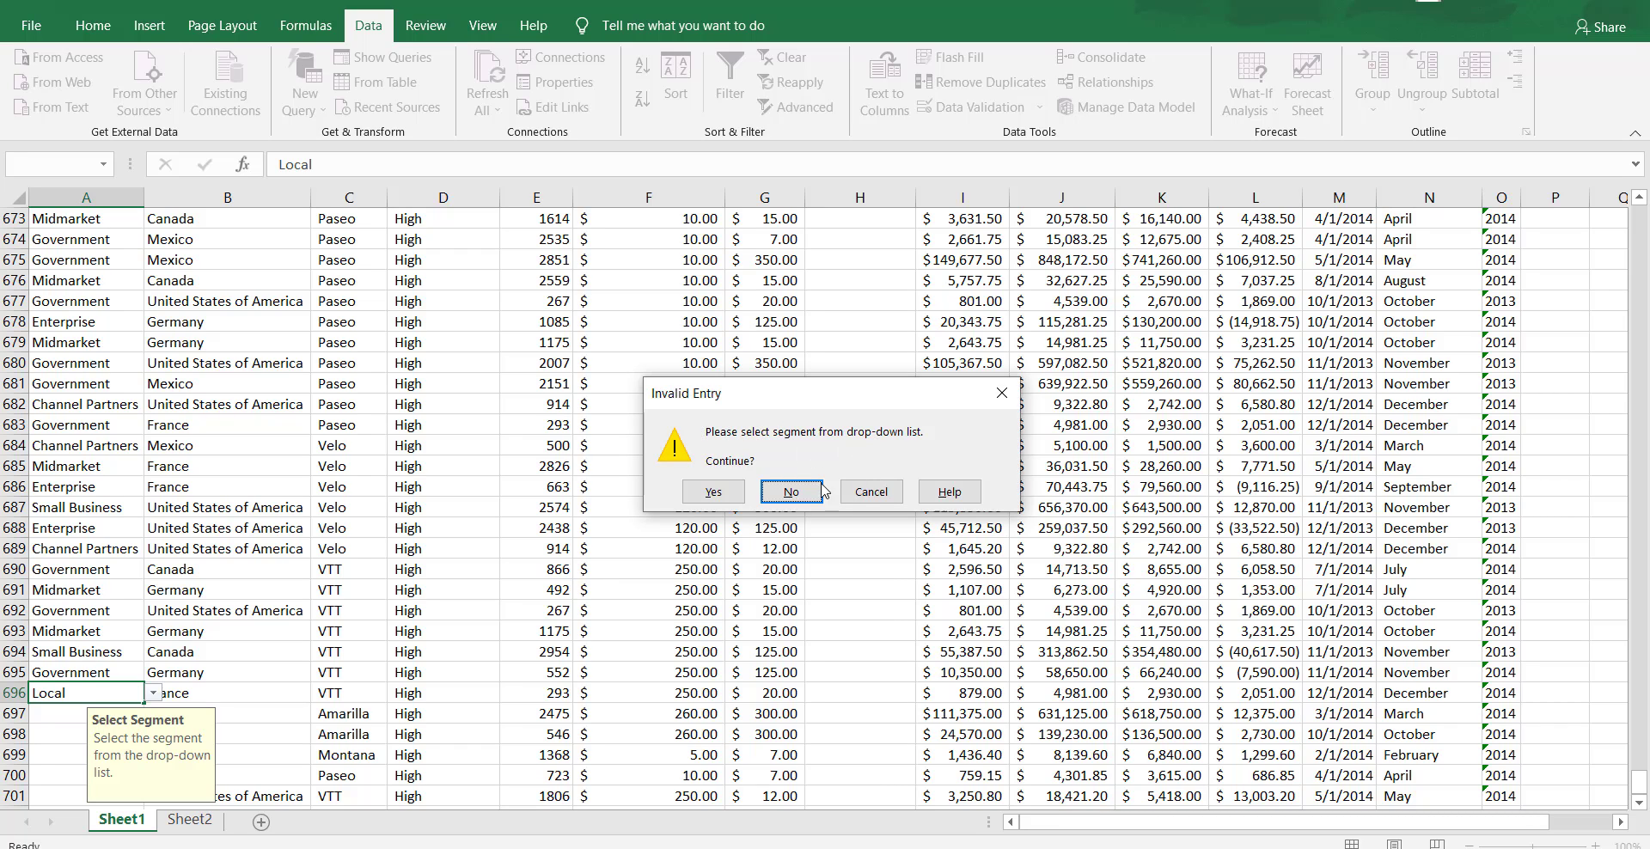
click(734, 499)
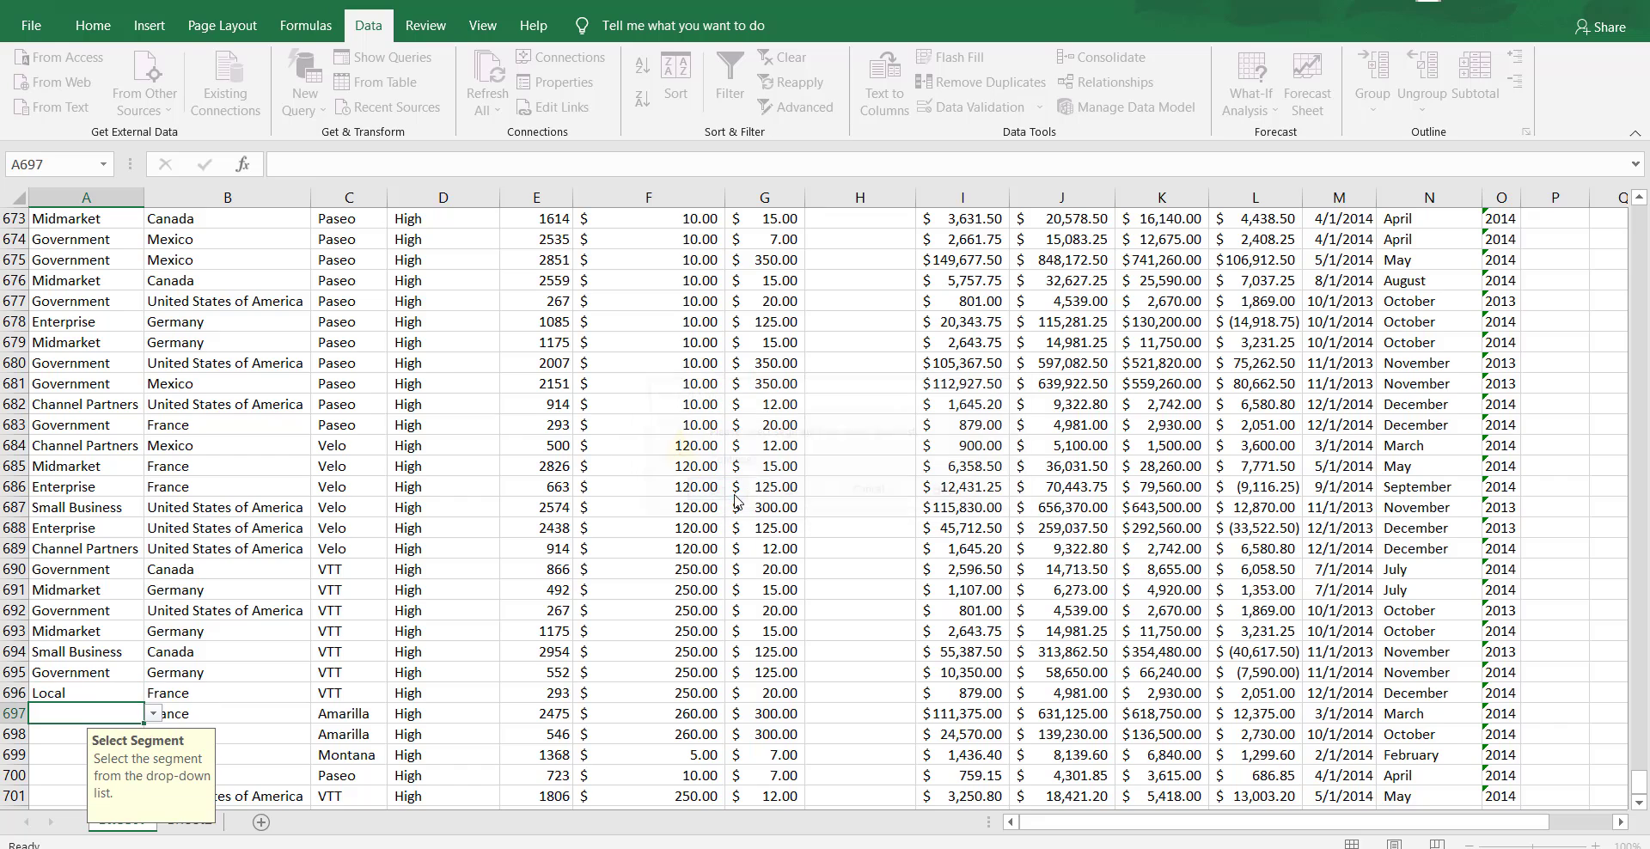
click(88, 690)
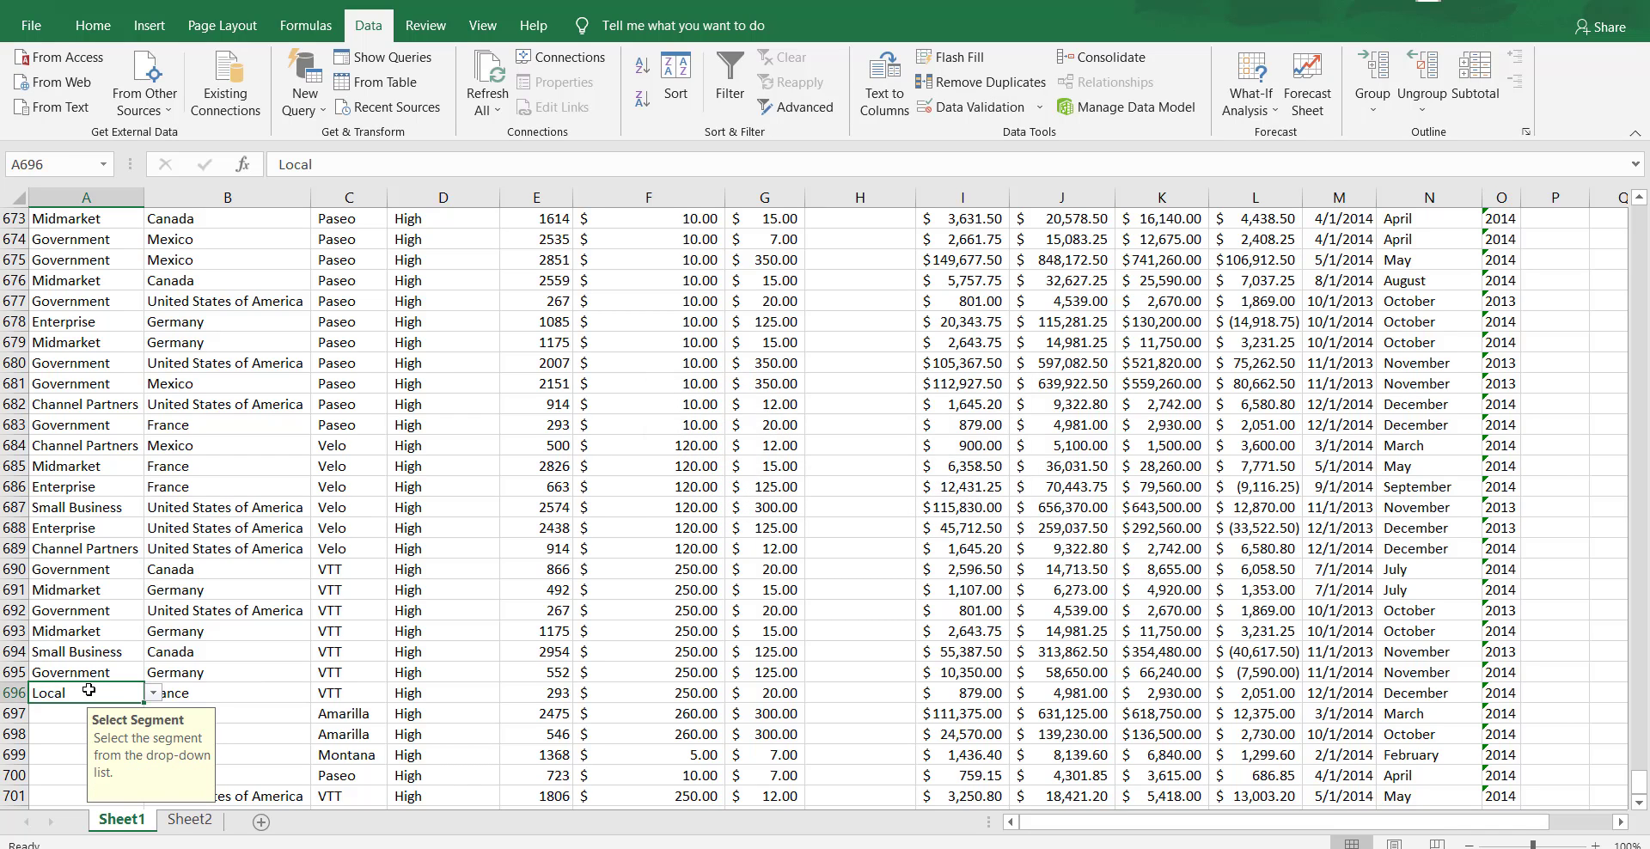
- Try the unlisted segment Local in cell A697, decline it at the warning, and choose Small Business from the validation list instead
click(73, 720)
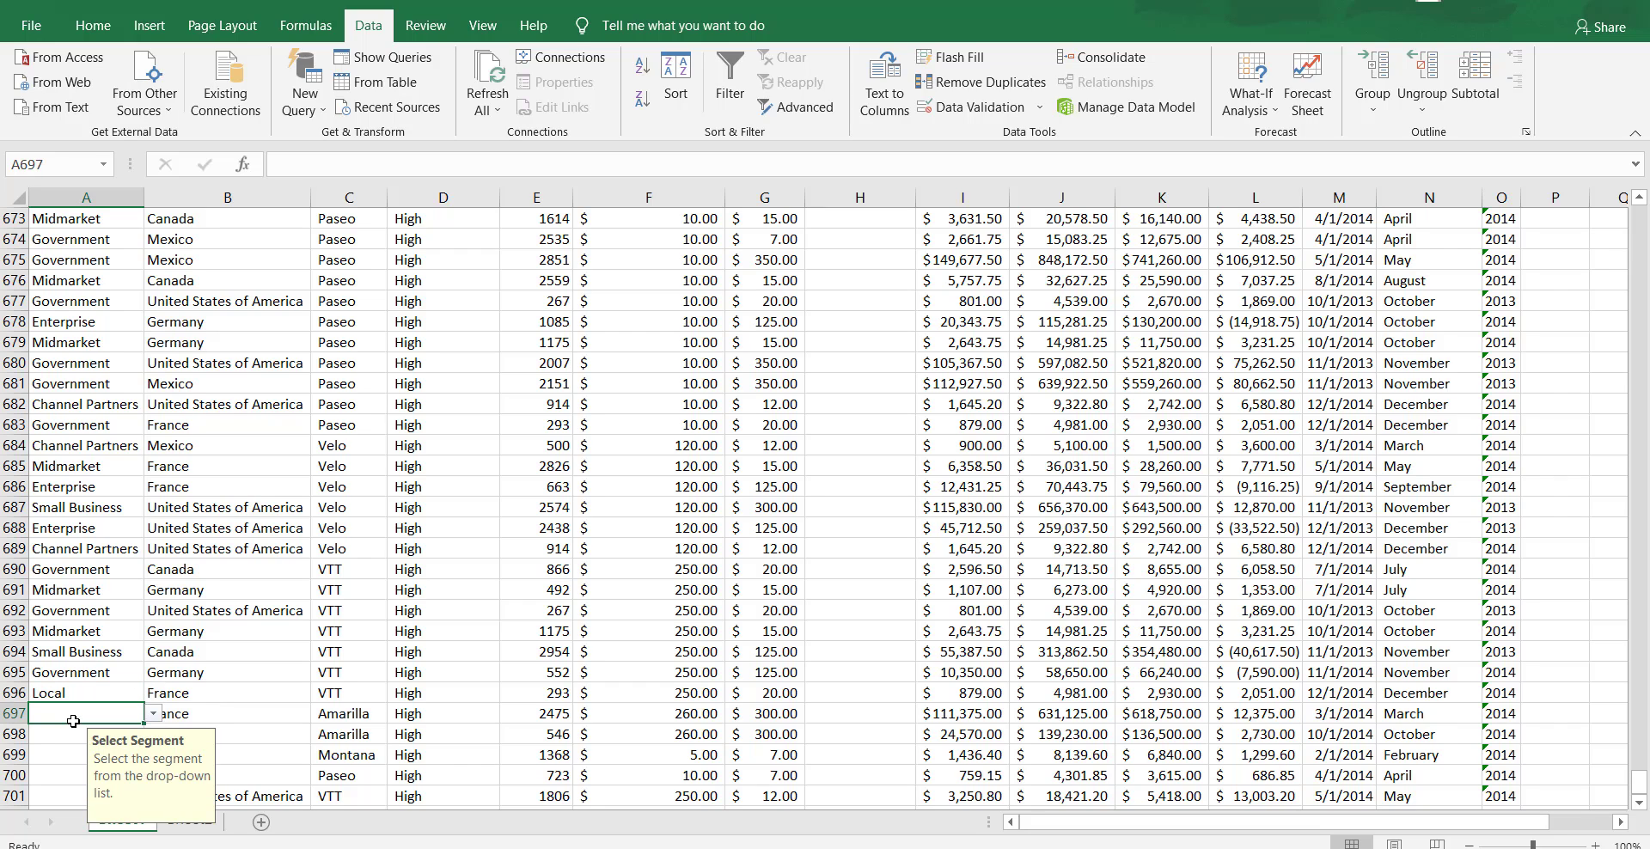
text(Local)
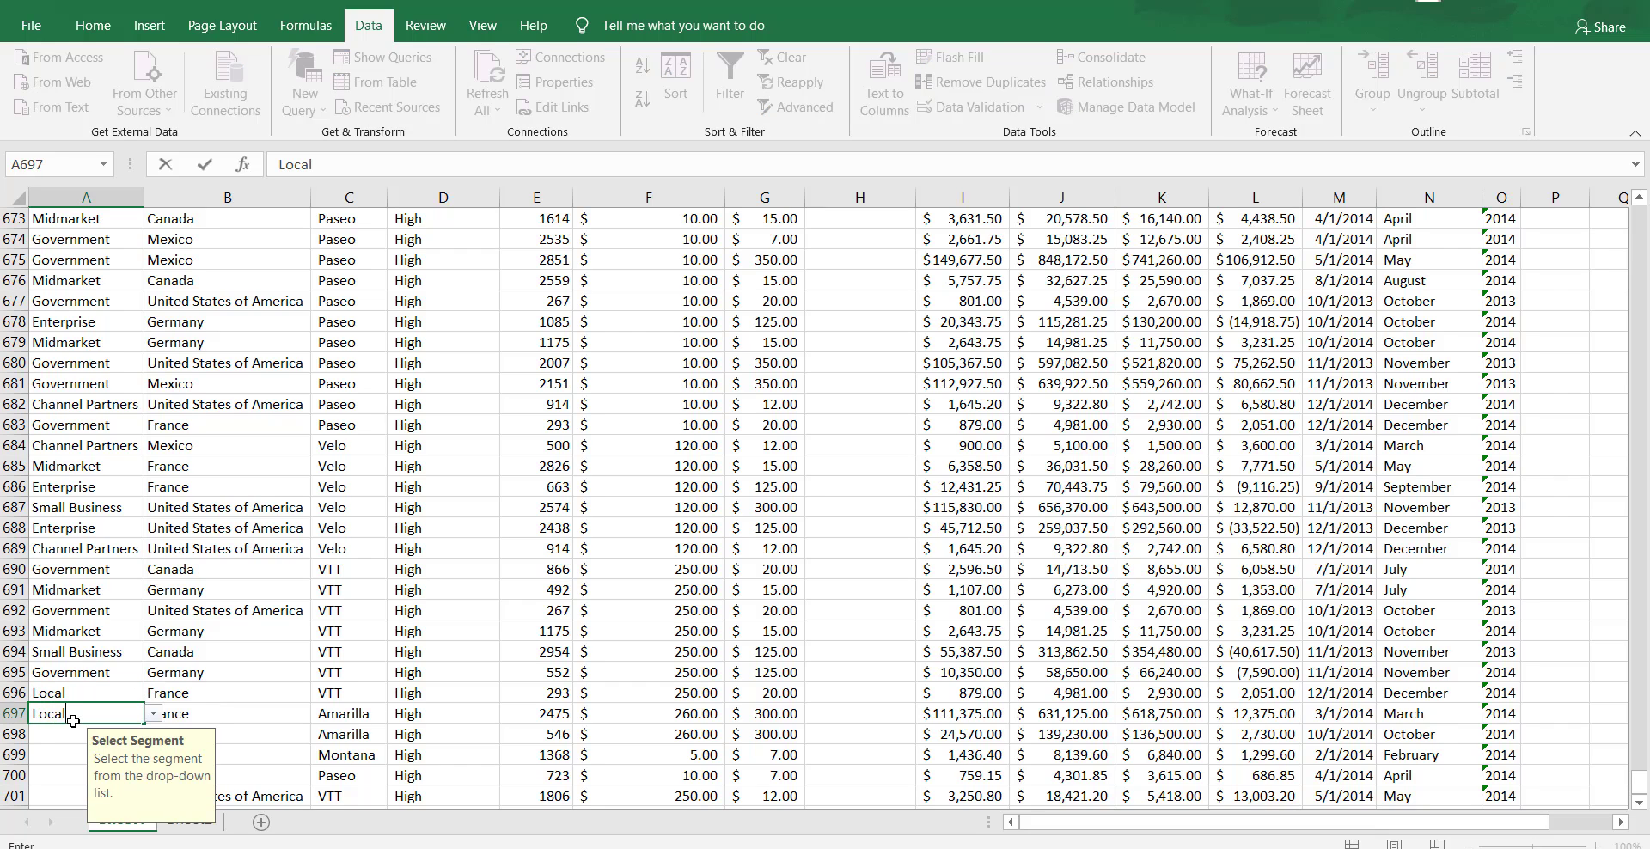
key(Return)
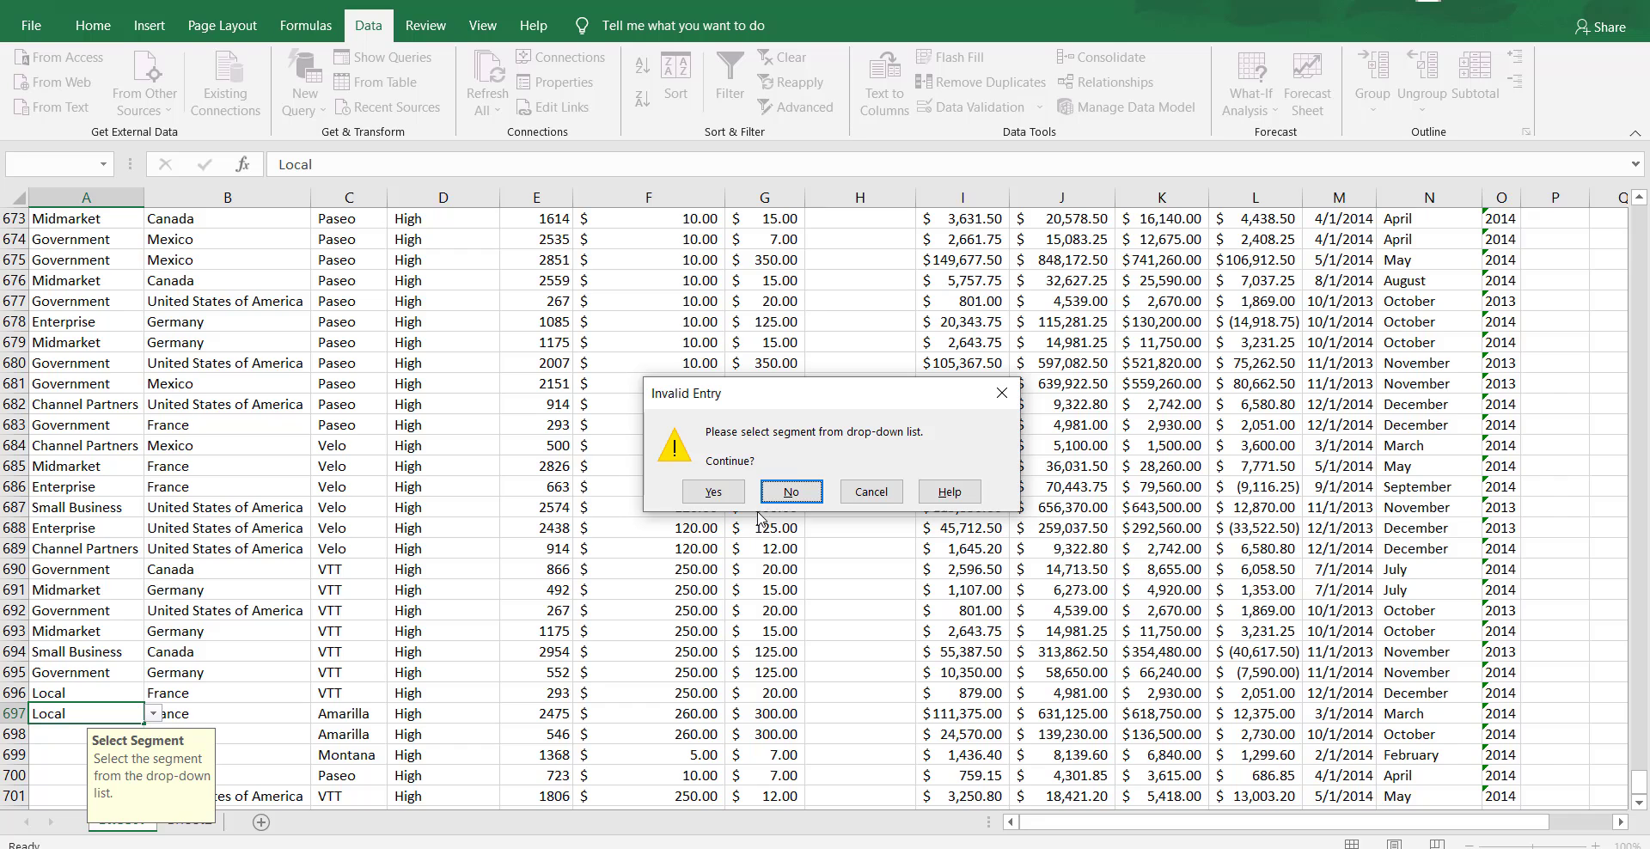
click(787, 491)
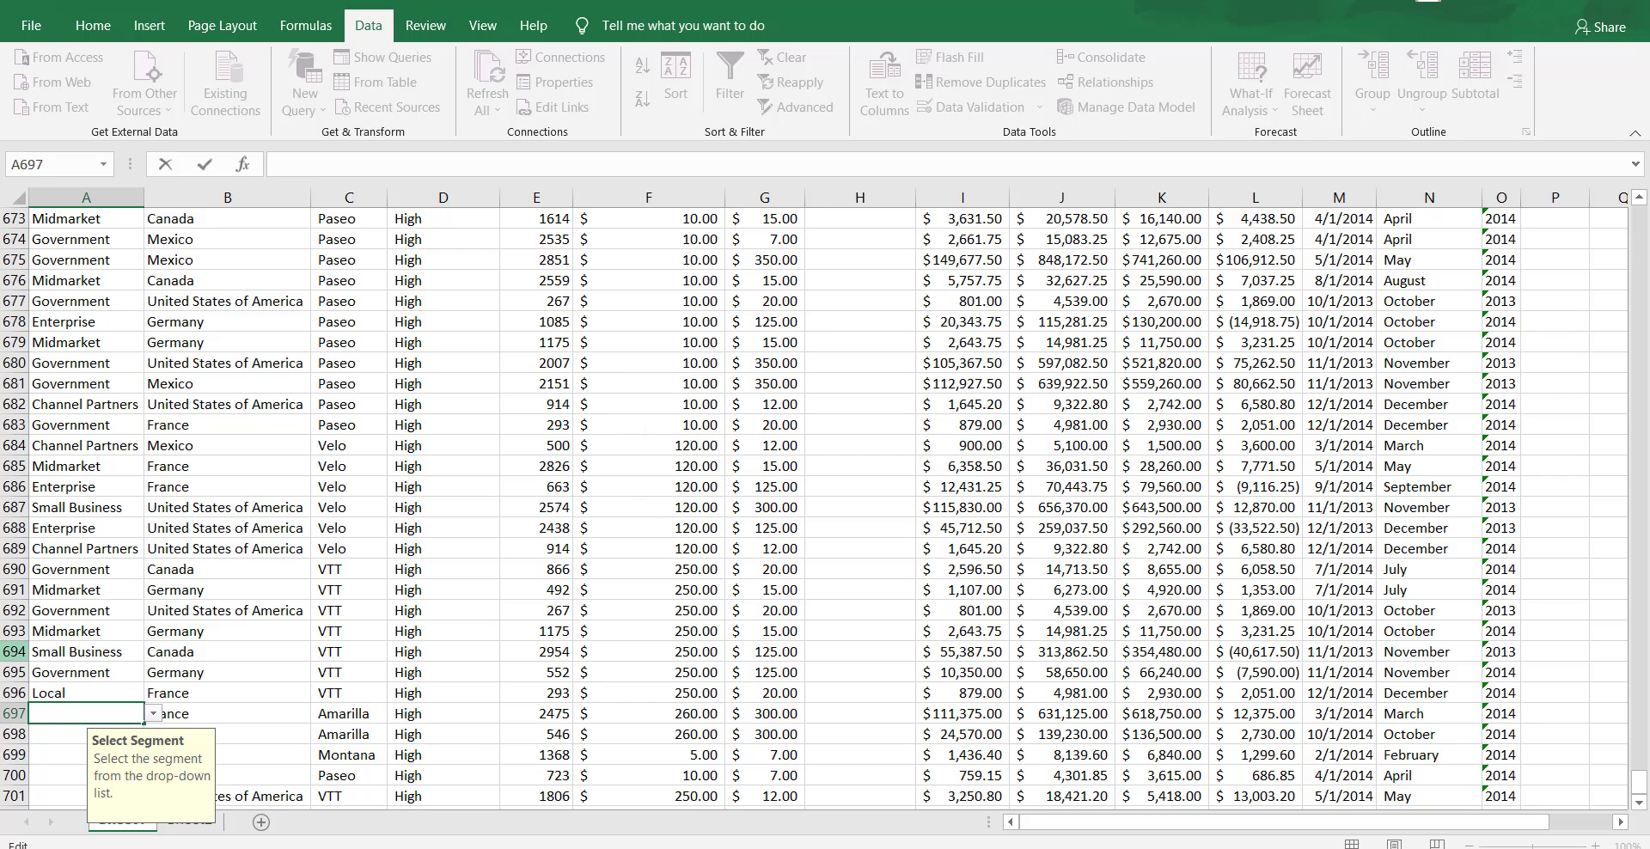
click(152, 714)
click(102, 752)
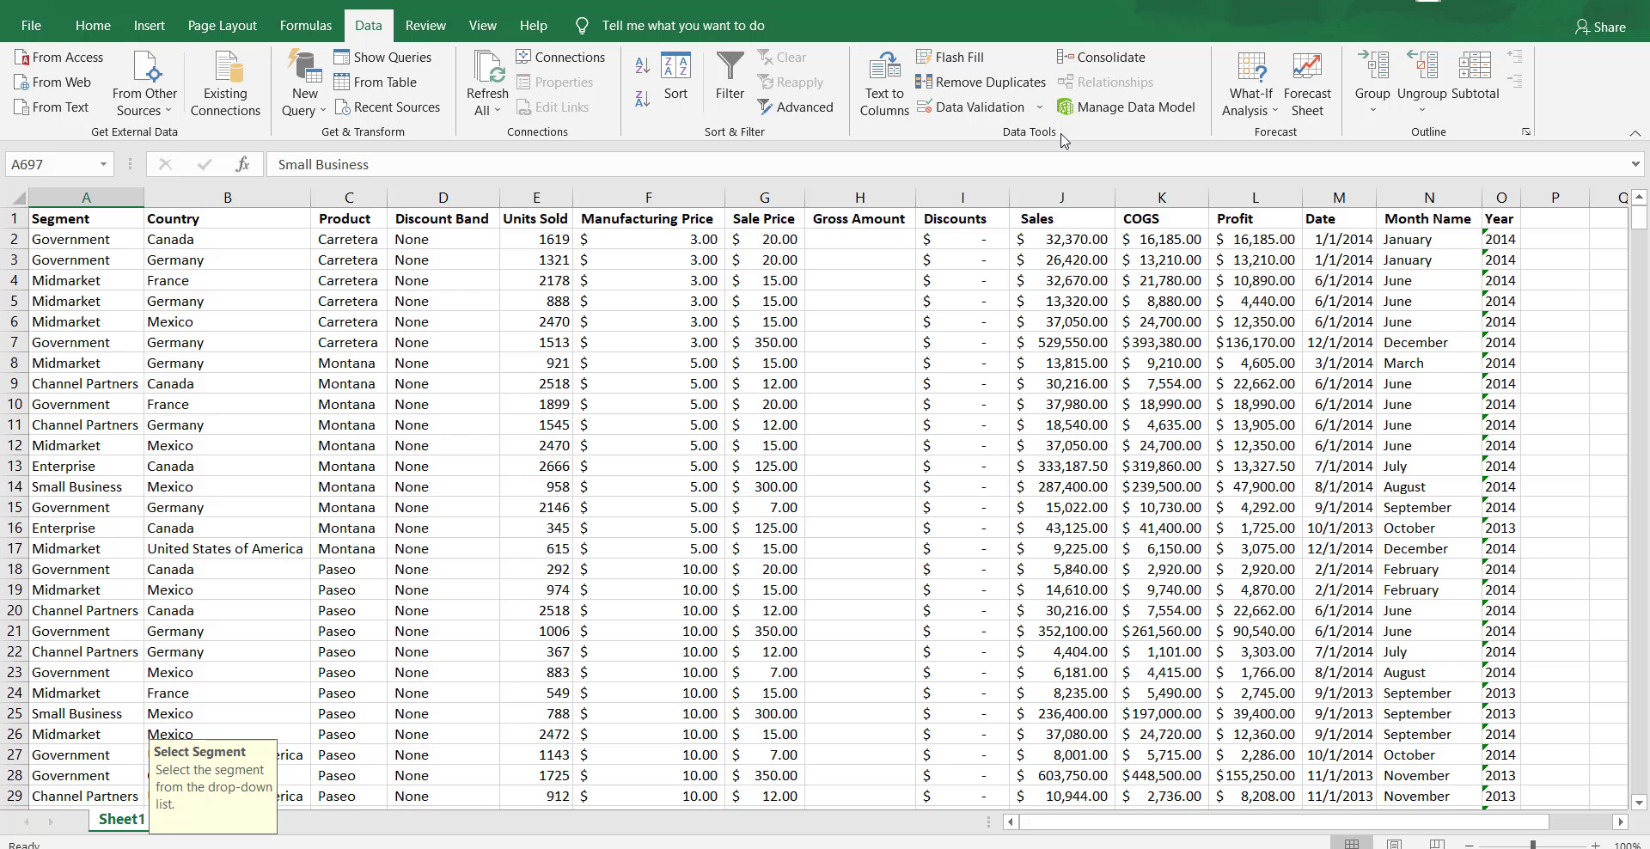
click(1041, 109)
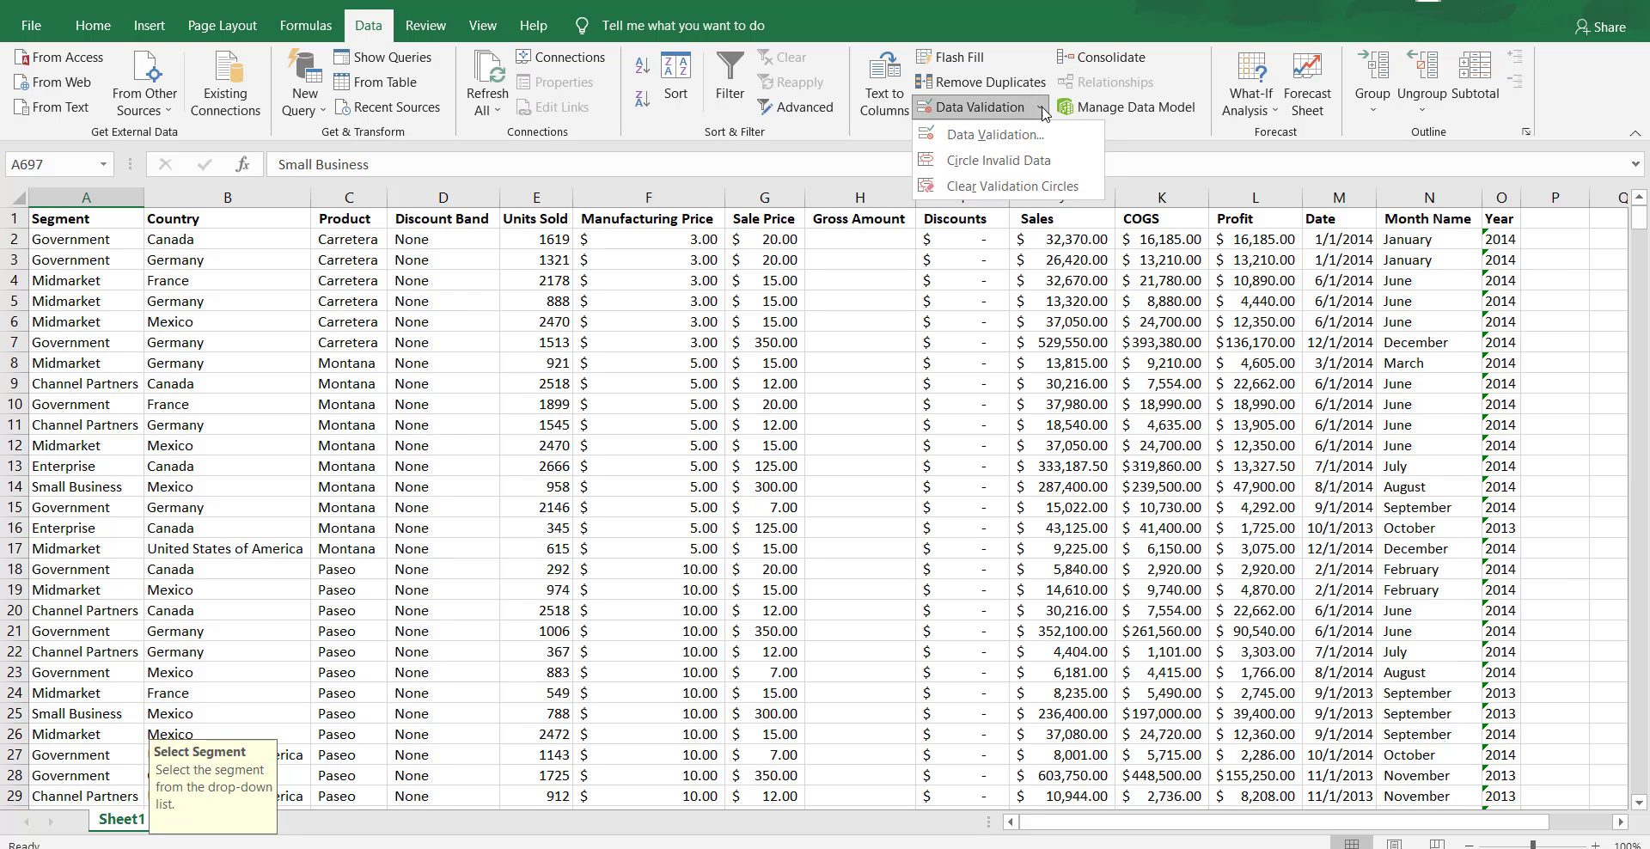
click(1027, 135)
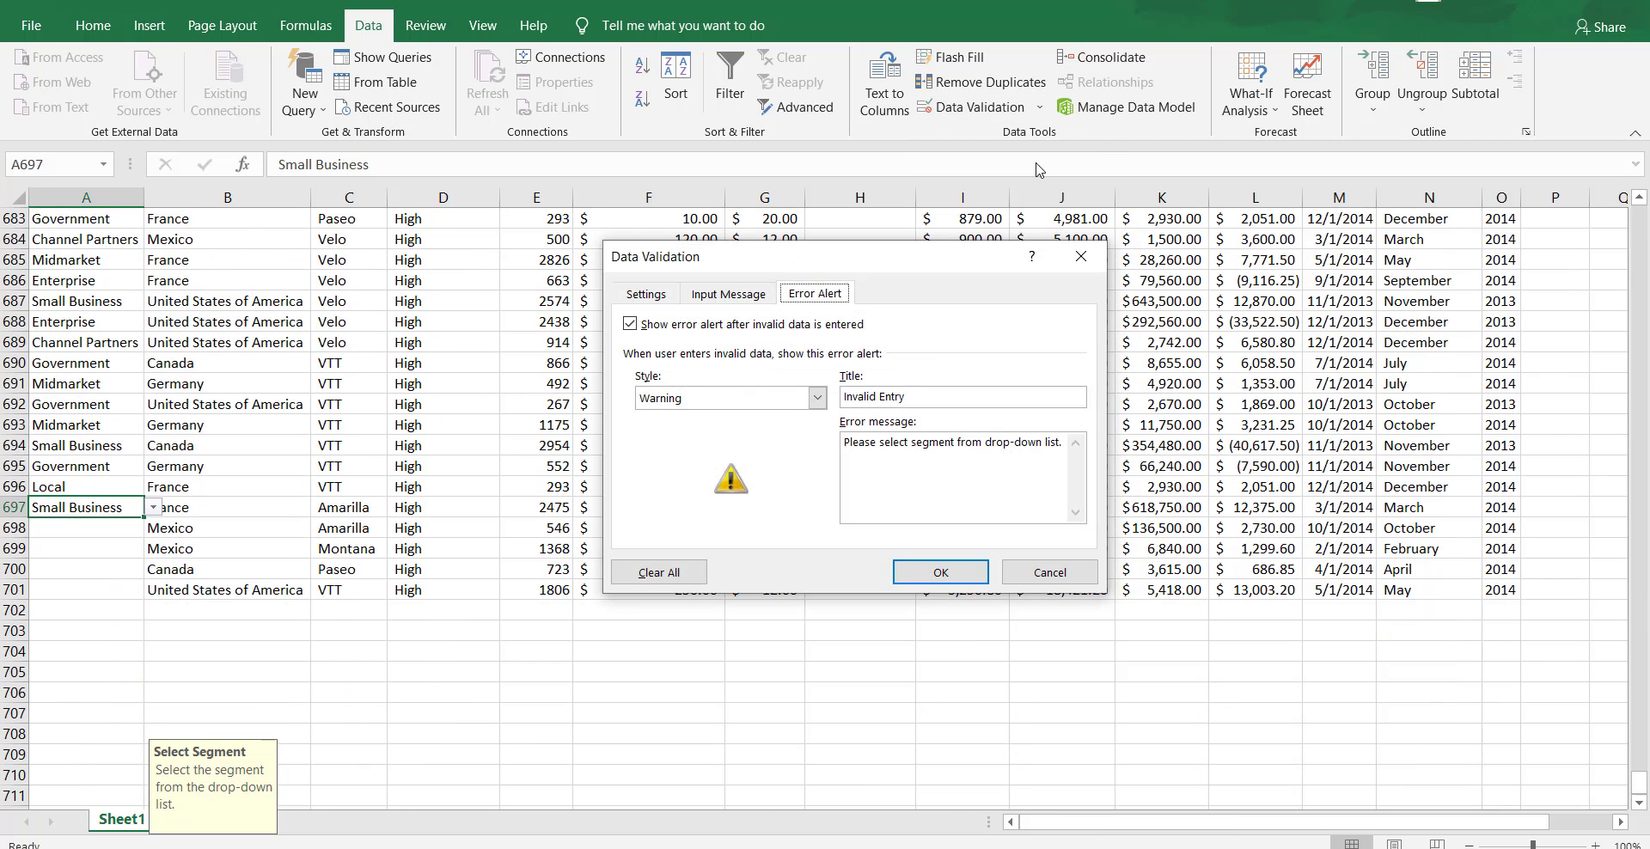
click(646, 294)
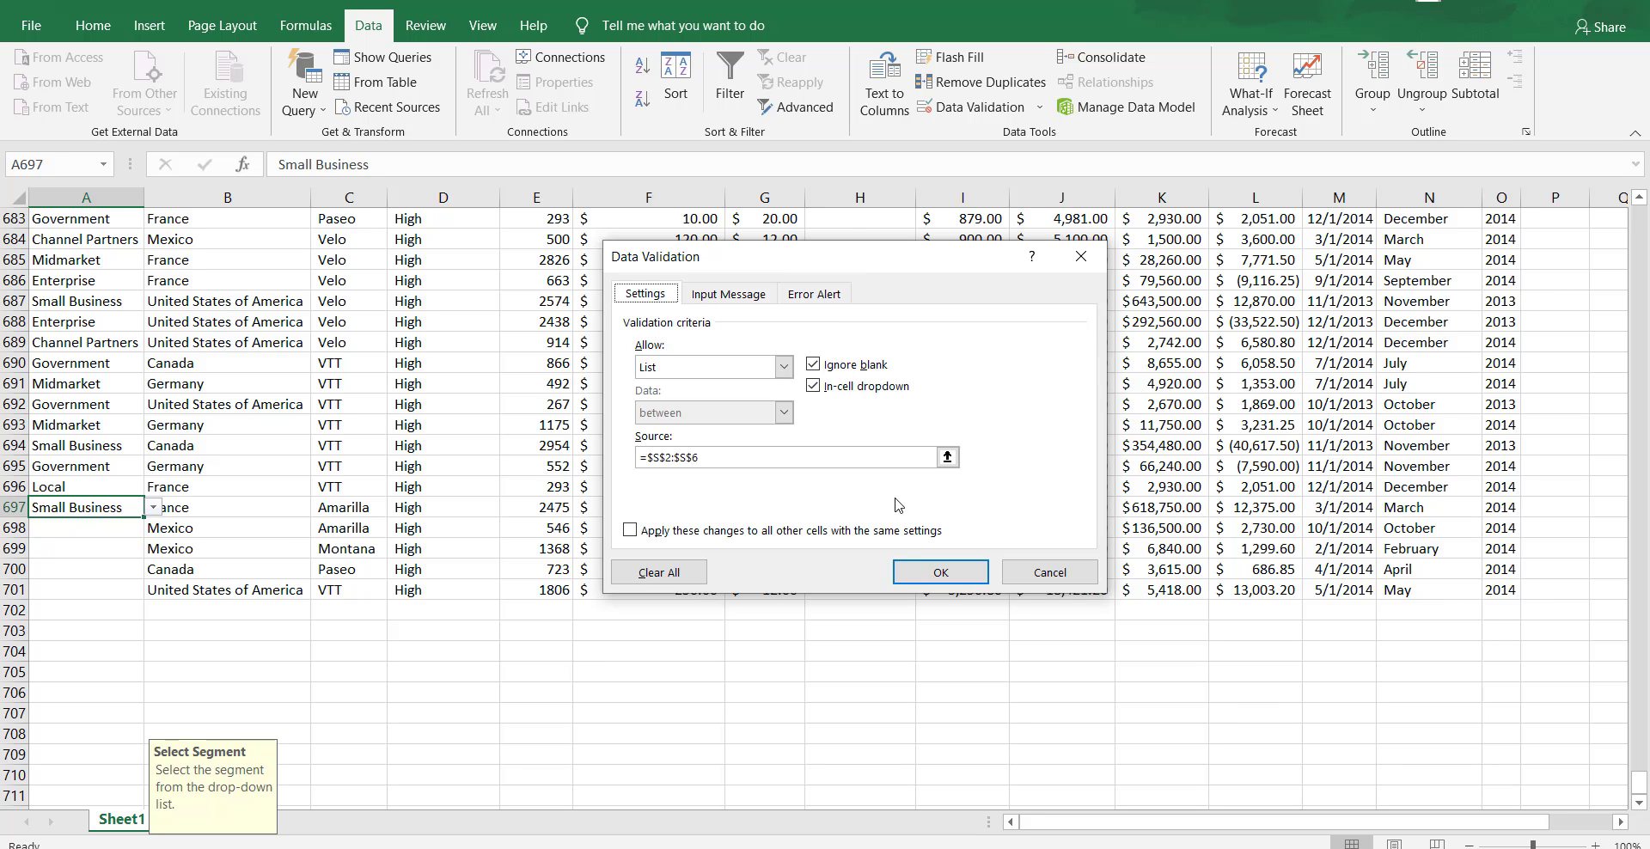
click(947, 457)
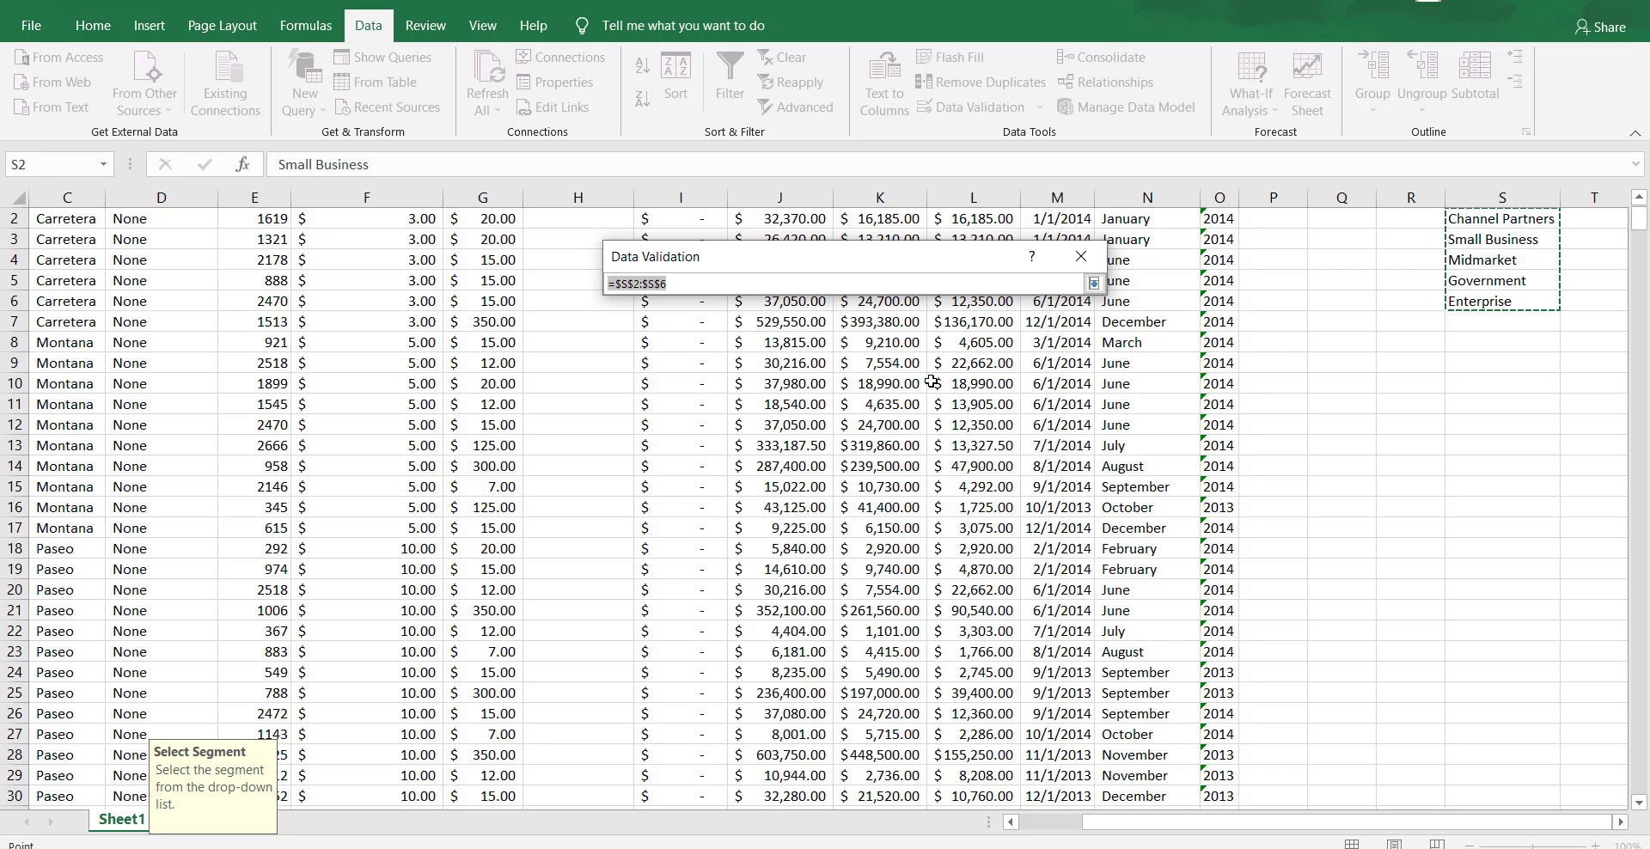
text(\)
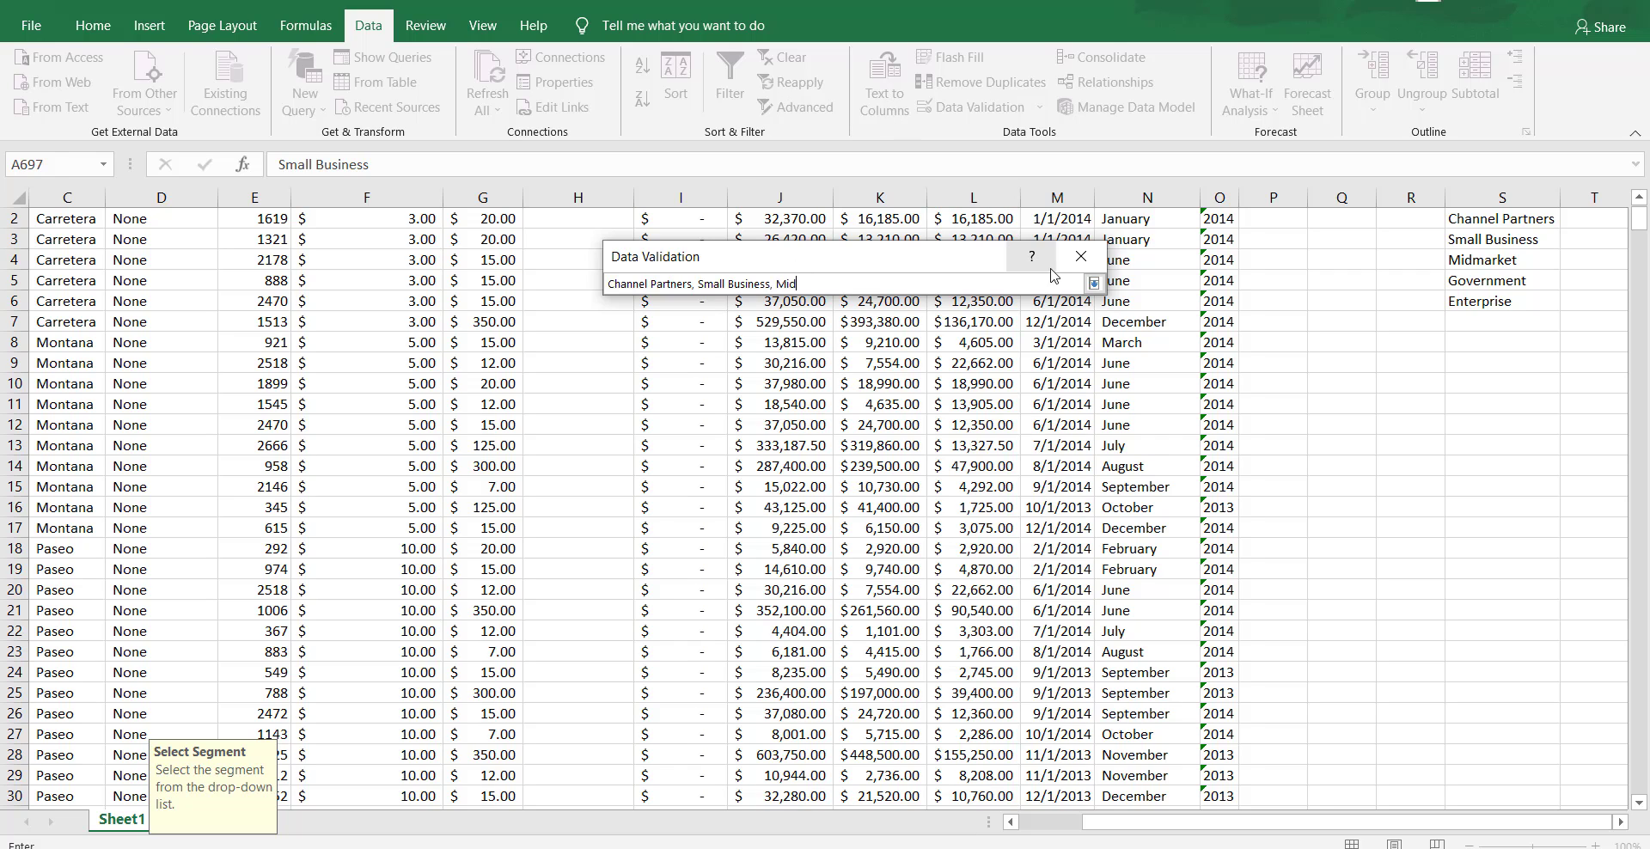
click(1084, 254)
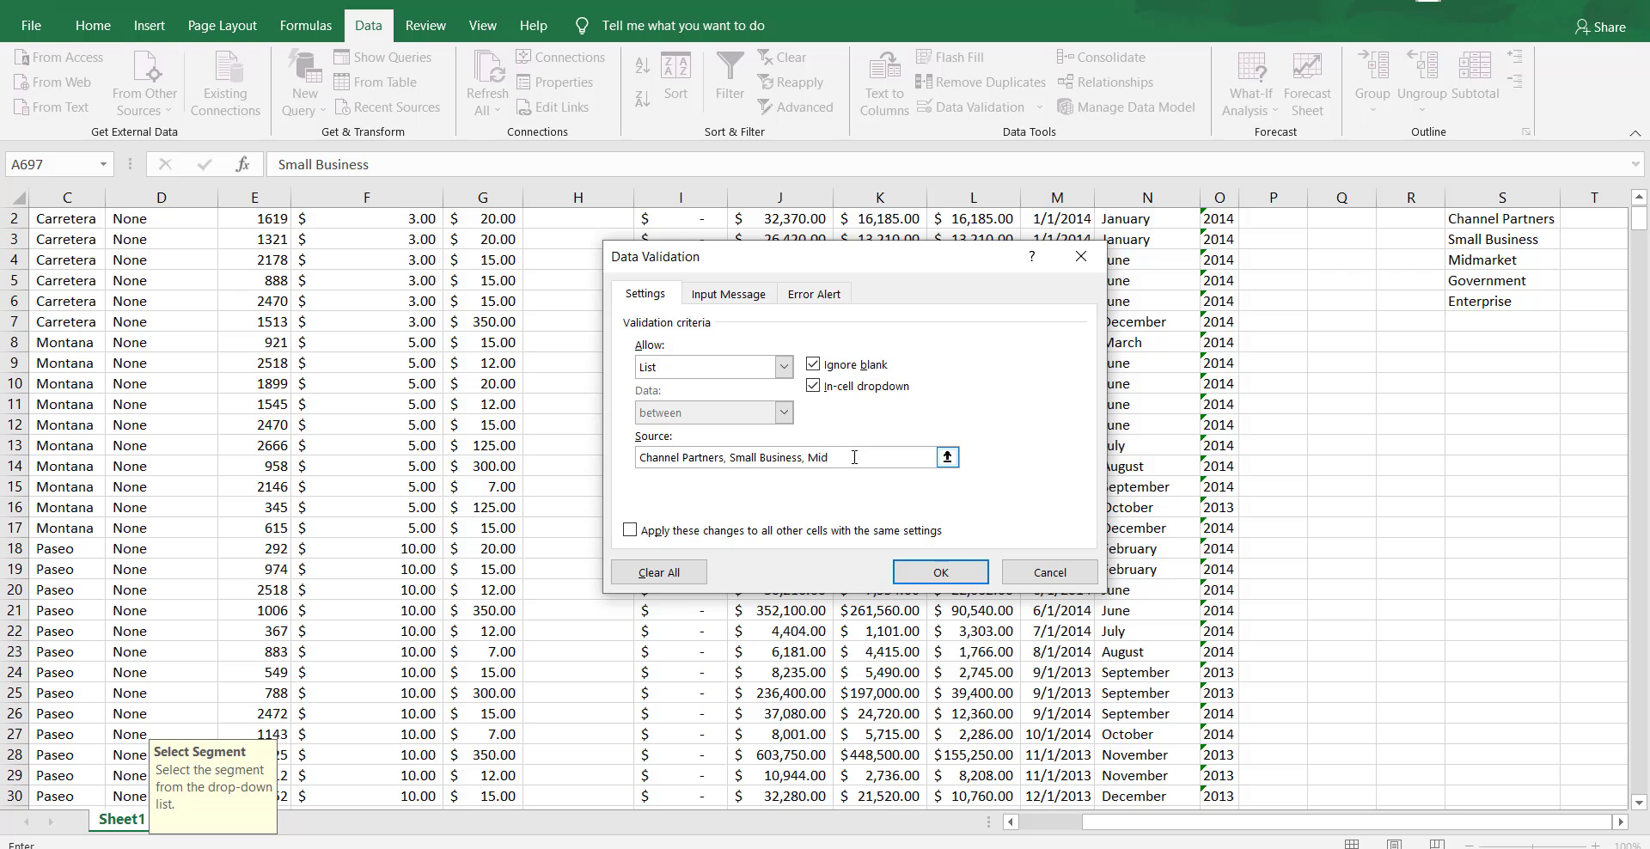
key(ctrl+a)
key(BackSpace)
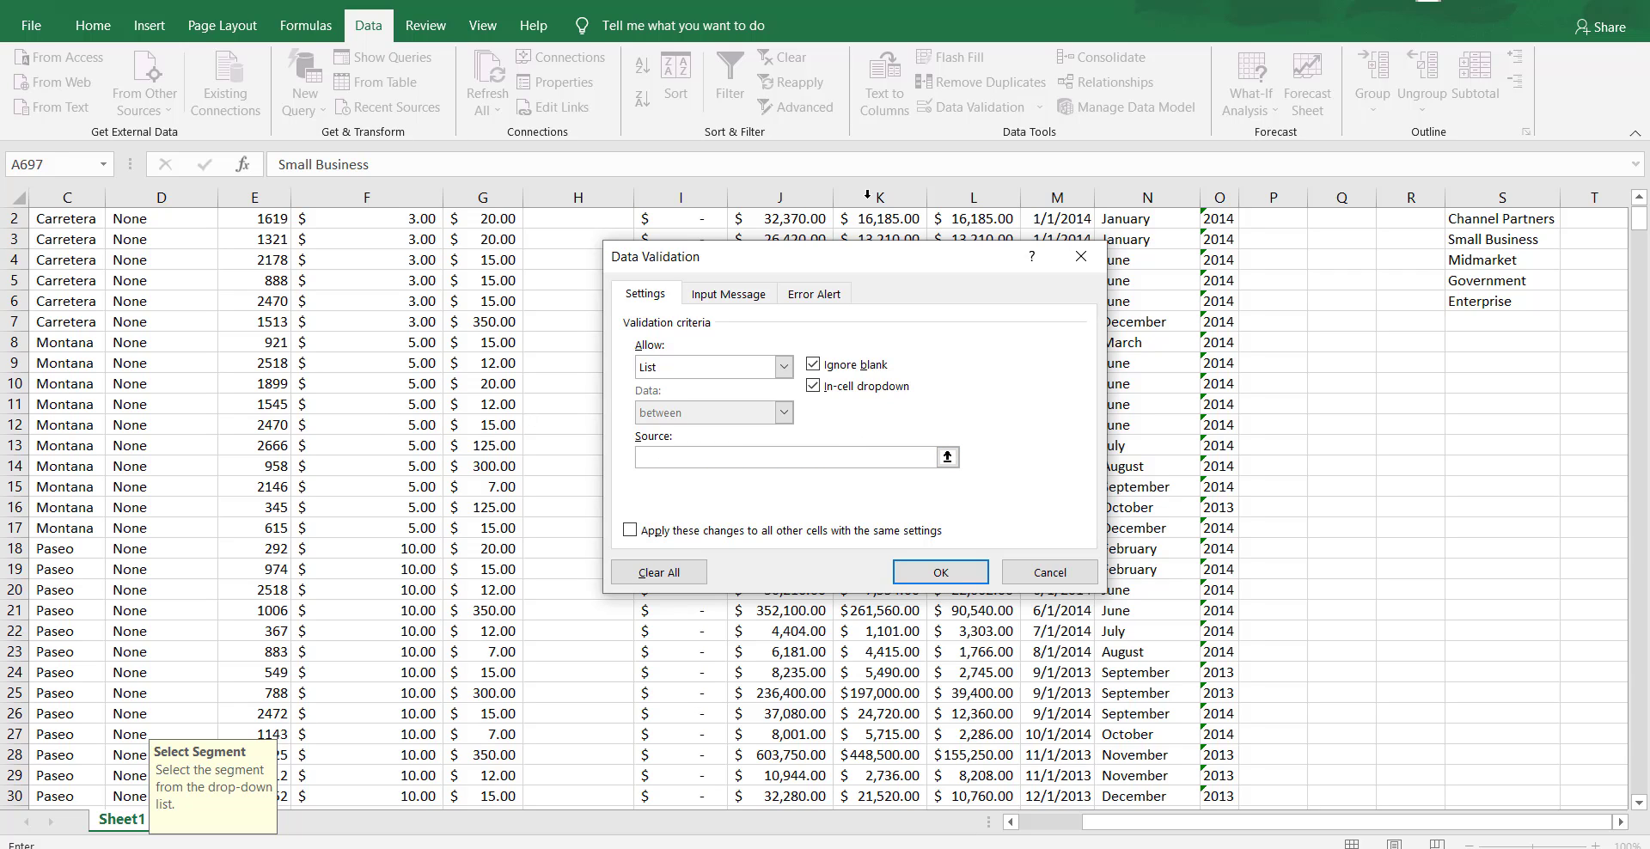
click(1484, 327)
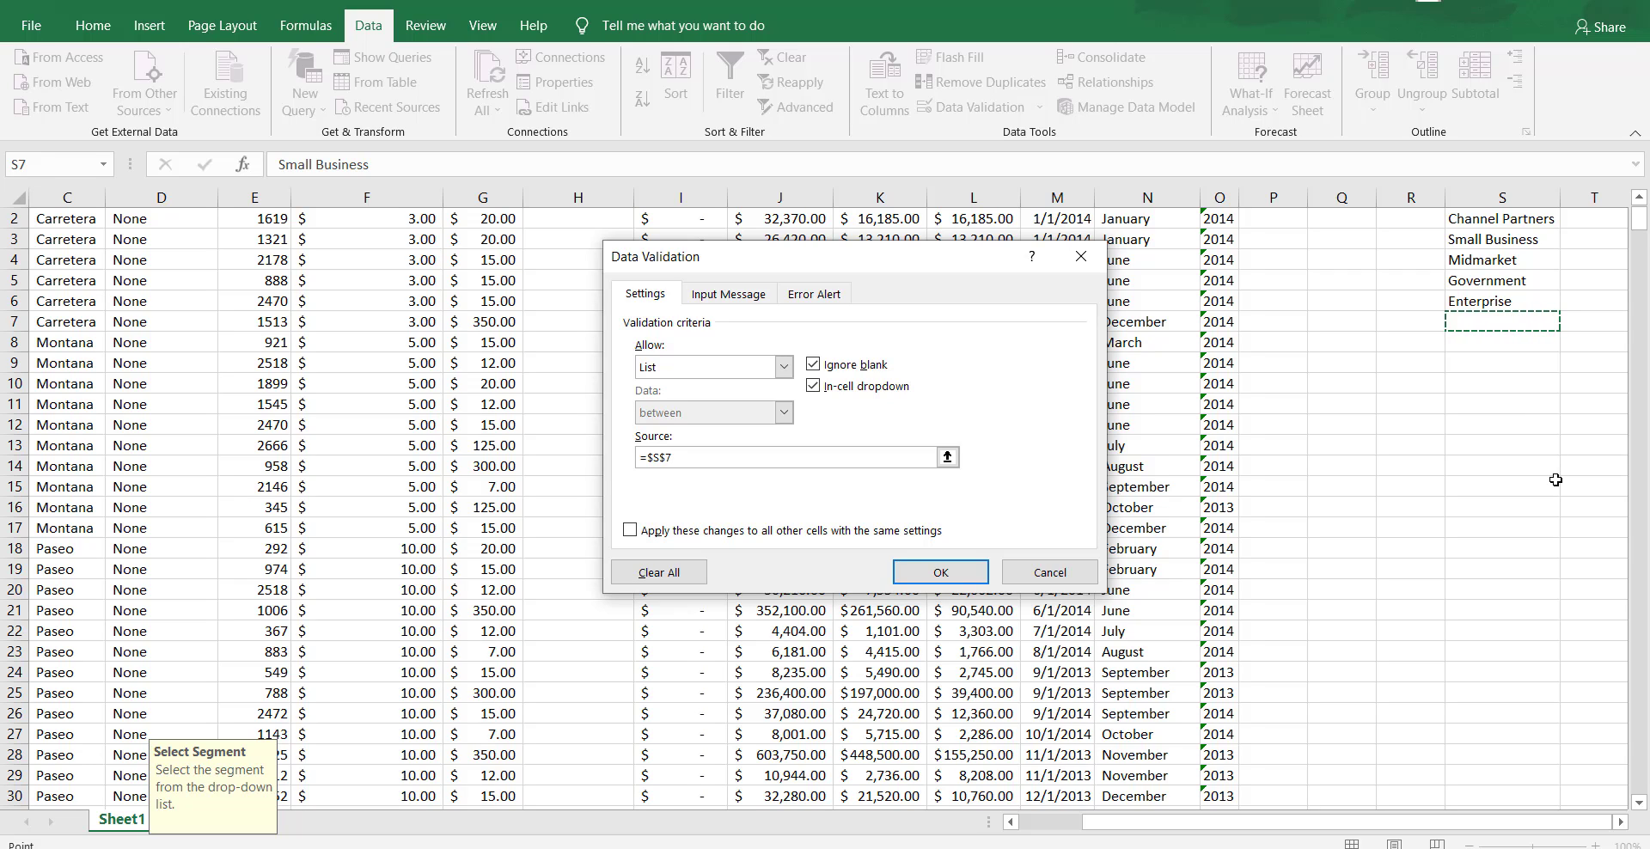
text(L)
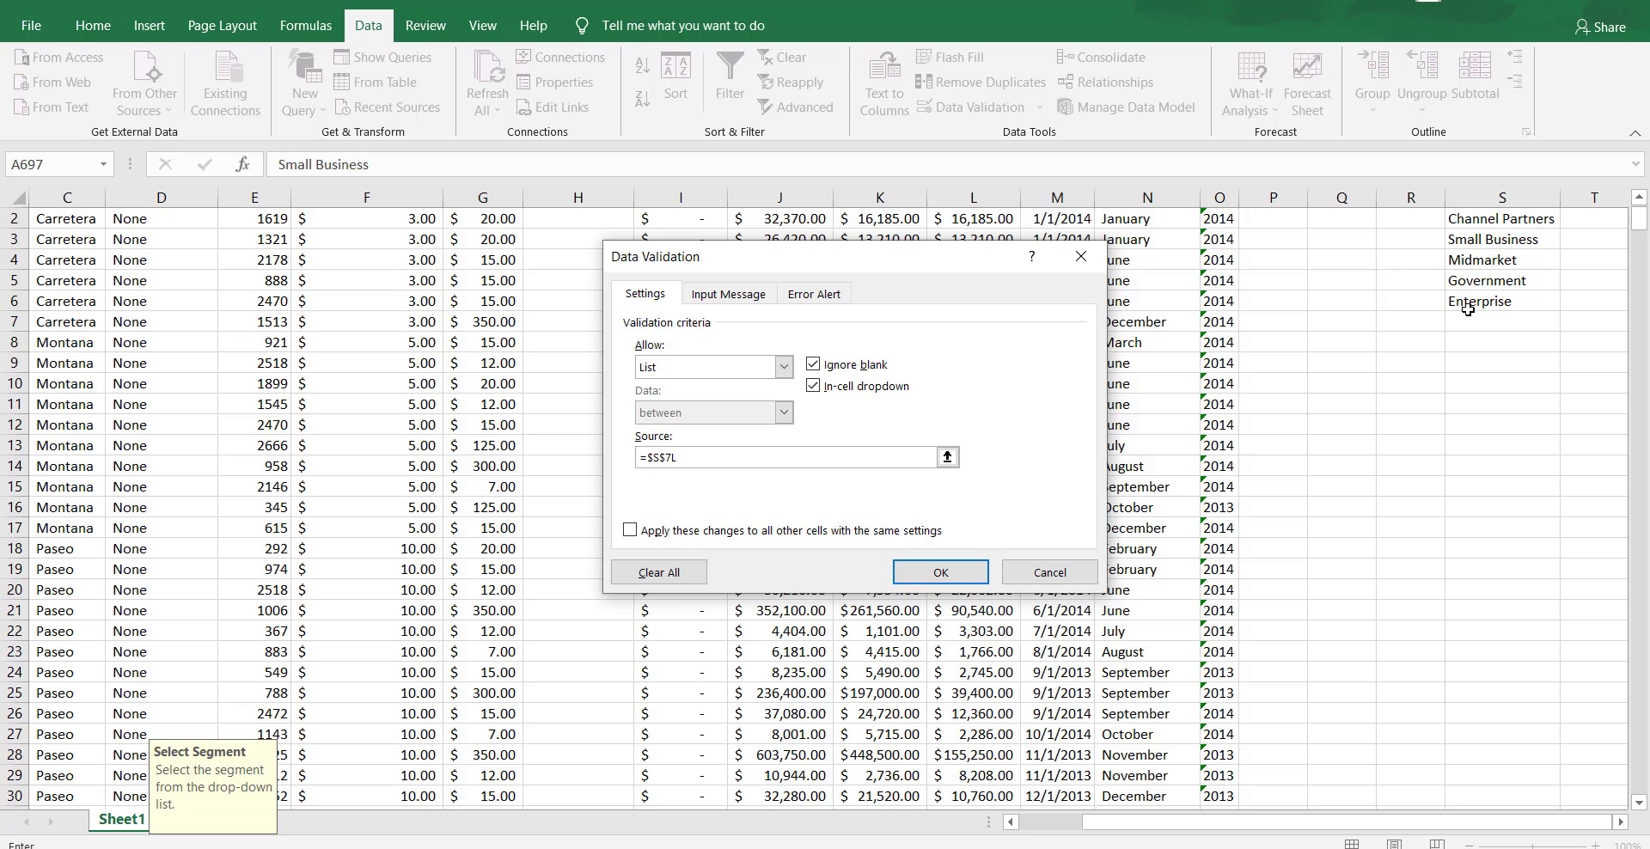
click(1053, 572)
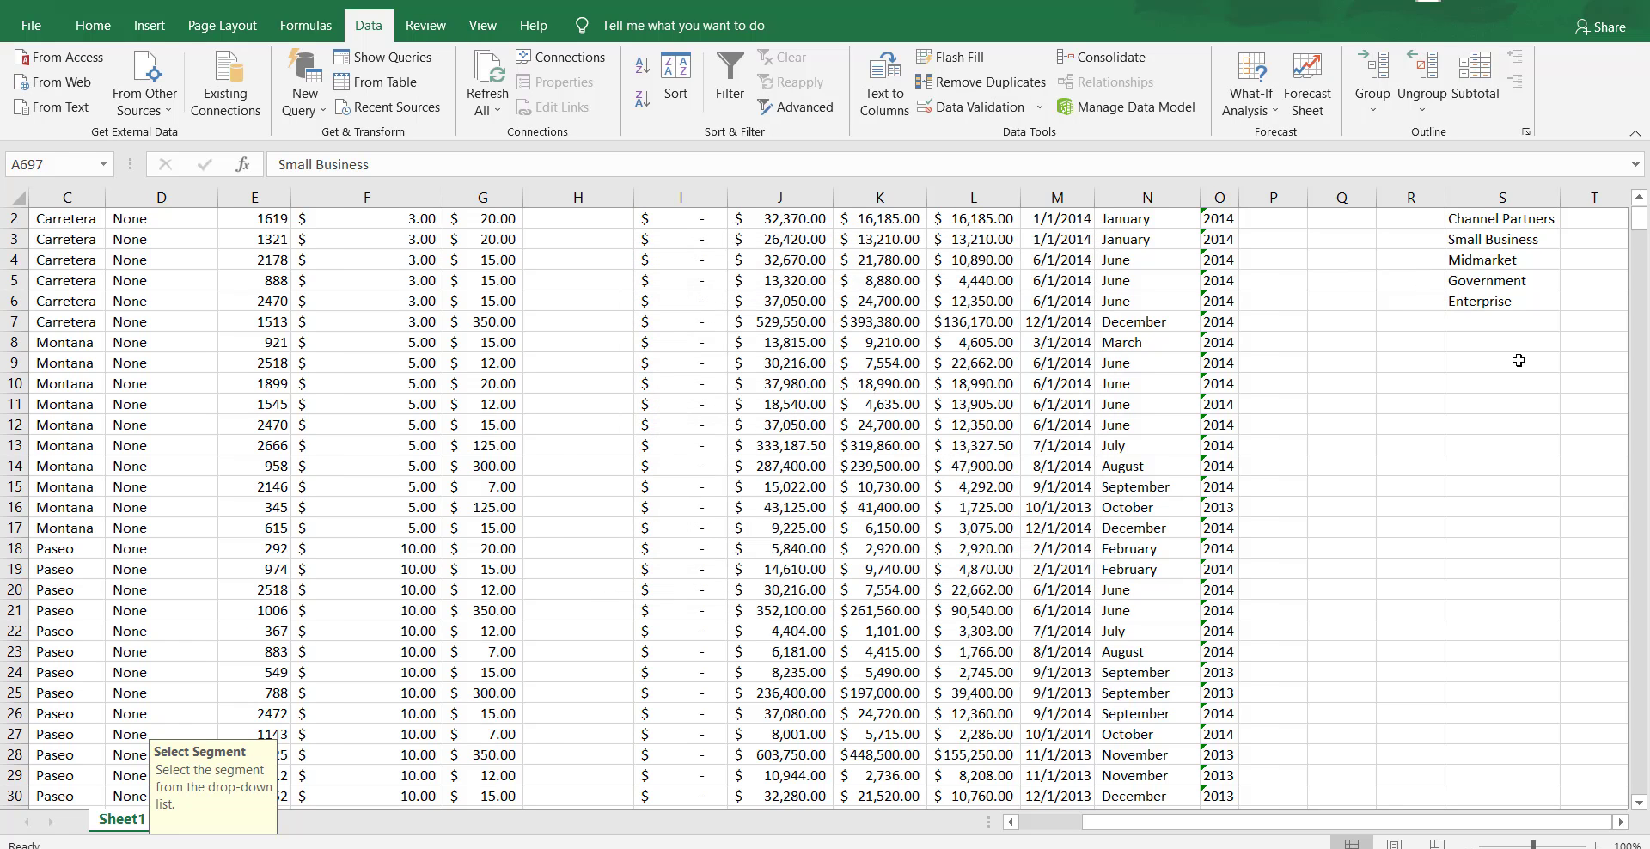
- Add Local to the segment list in cell S7 and extend the whole Segment column's validation source to =$S$2:$S$7
click(1530, 323)
text(Loc)
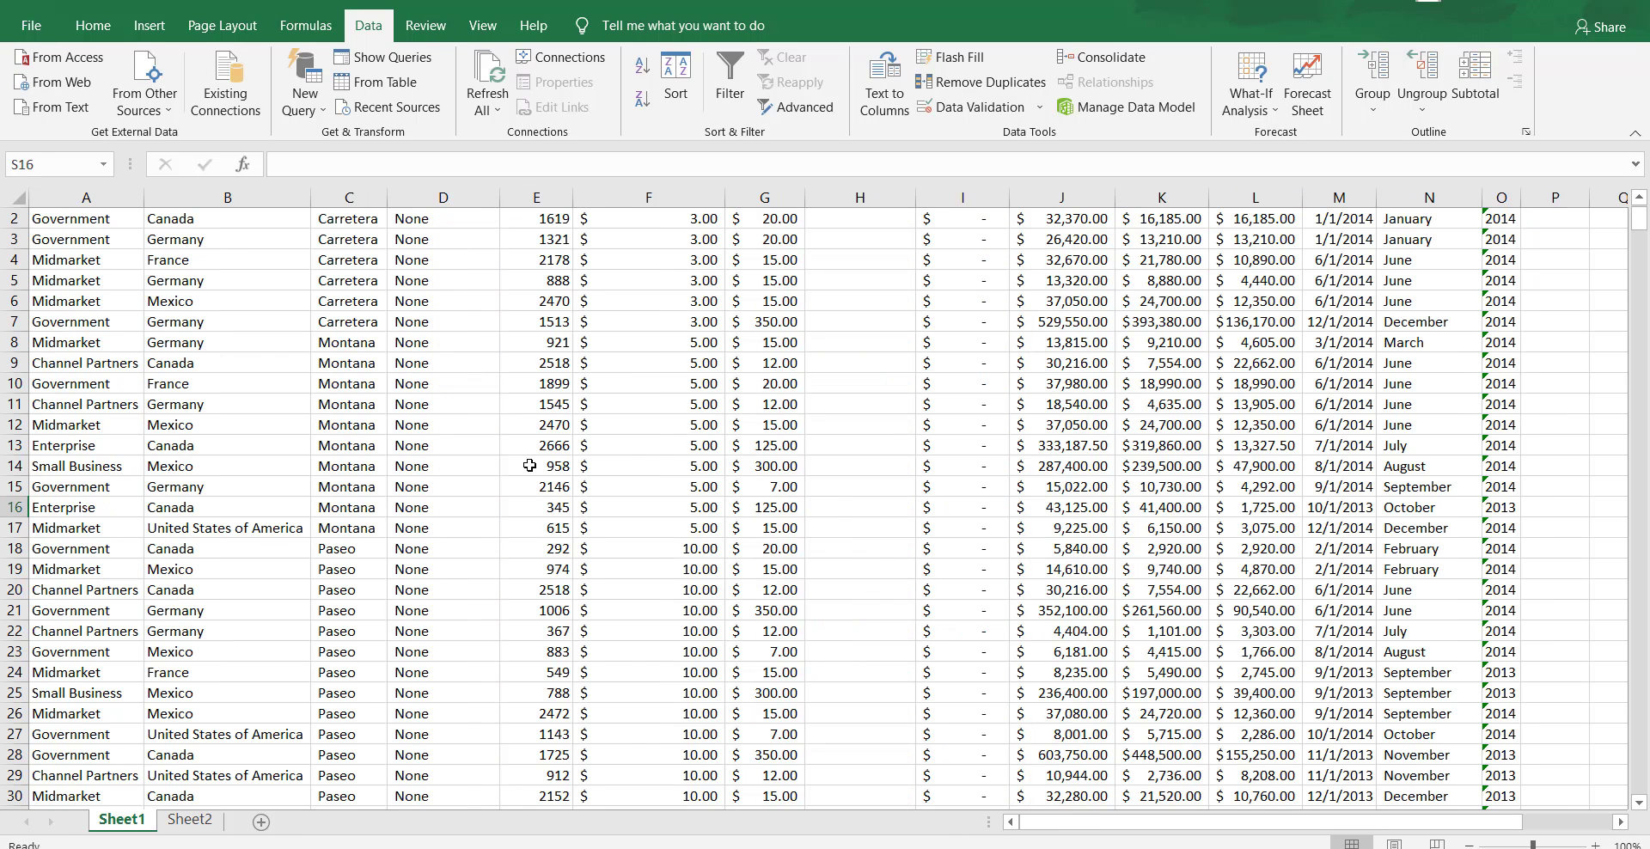
drag(1639, 225, 1639, 215)
click(65, 196)
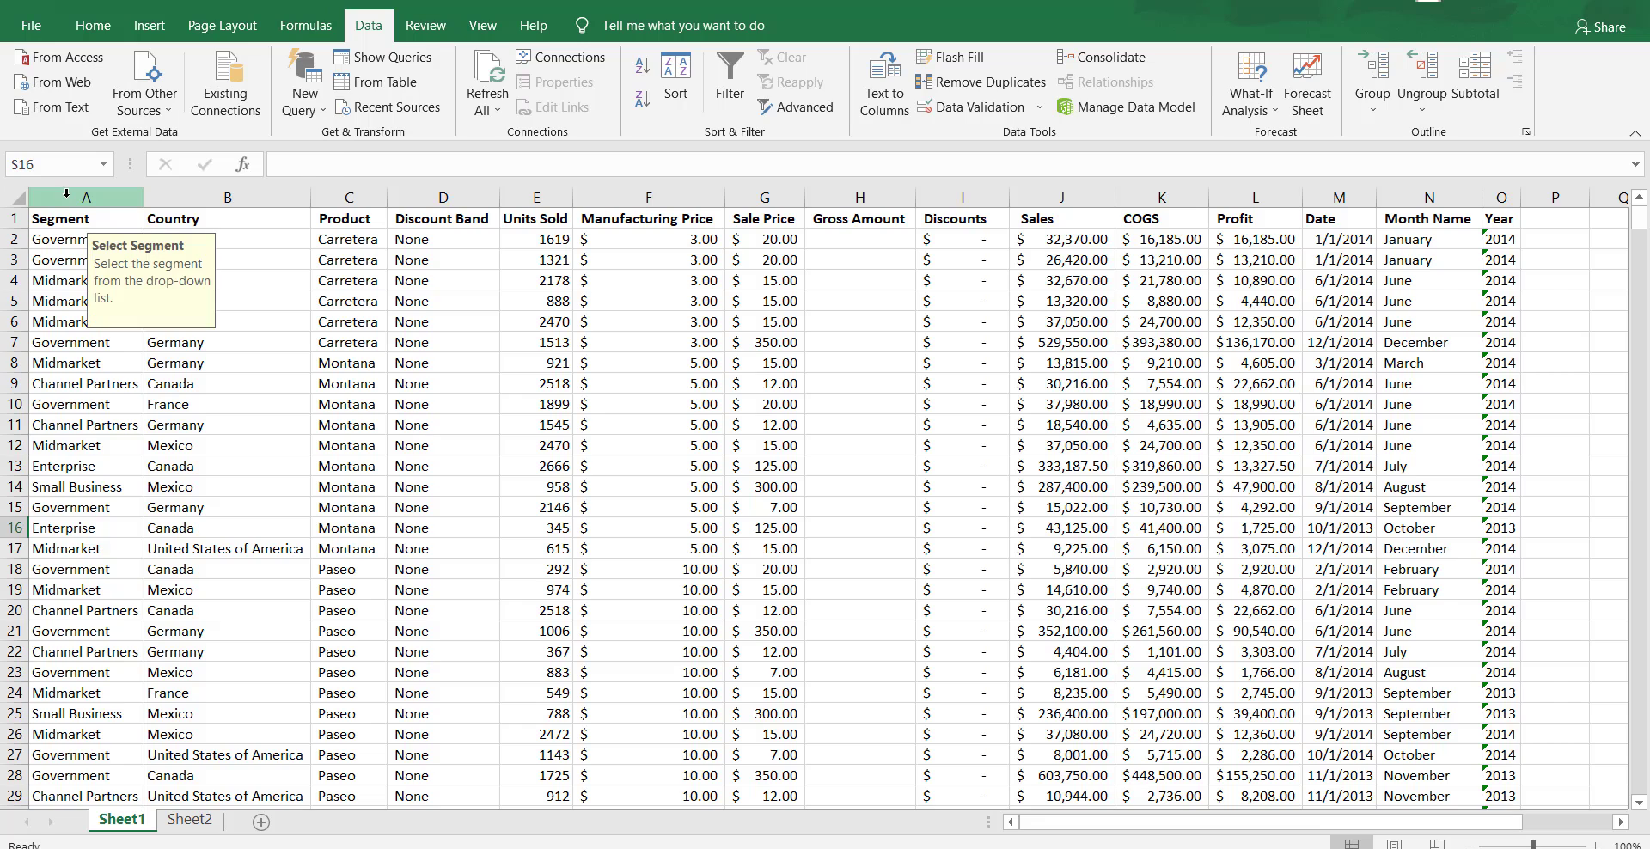
click(1039, 106)
click(1031, 136)
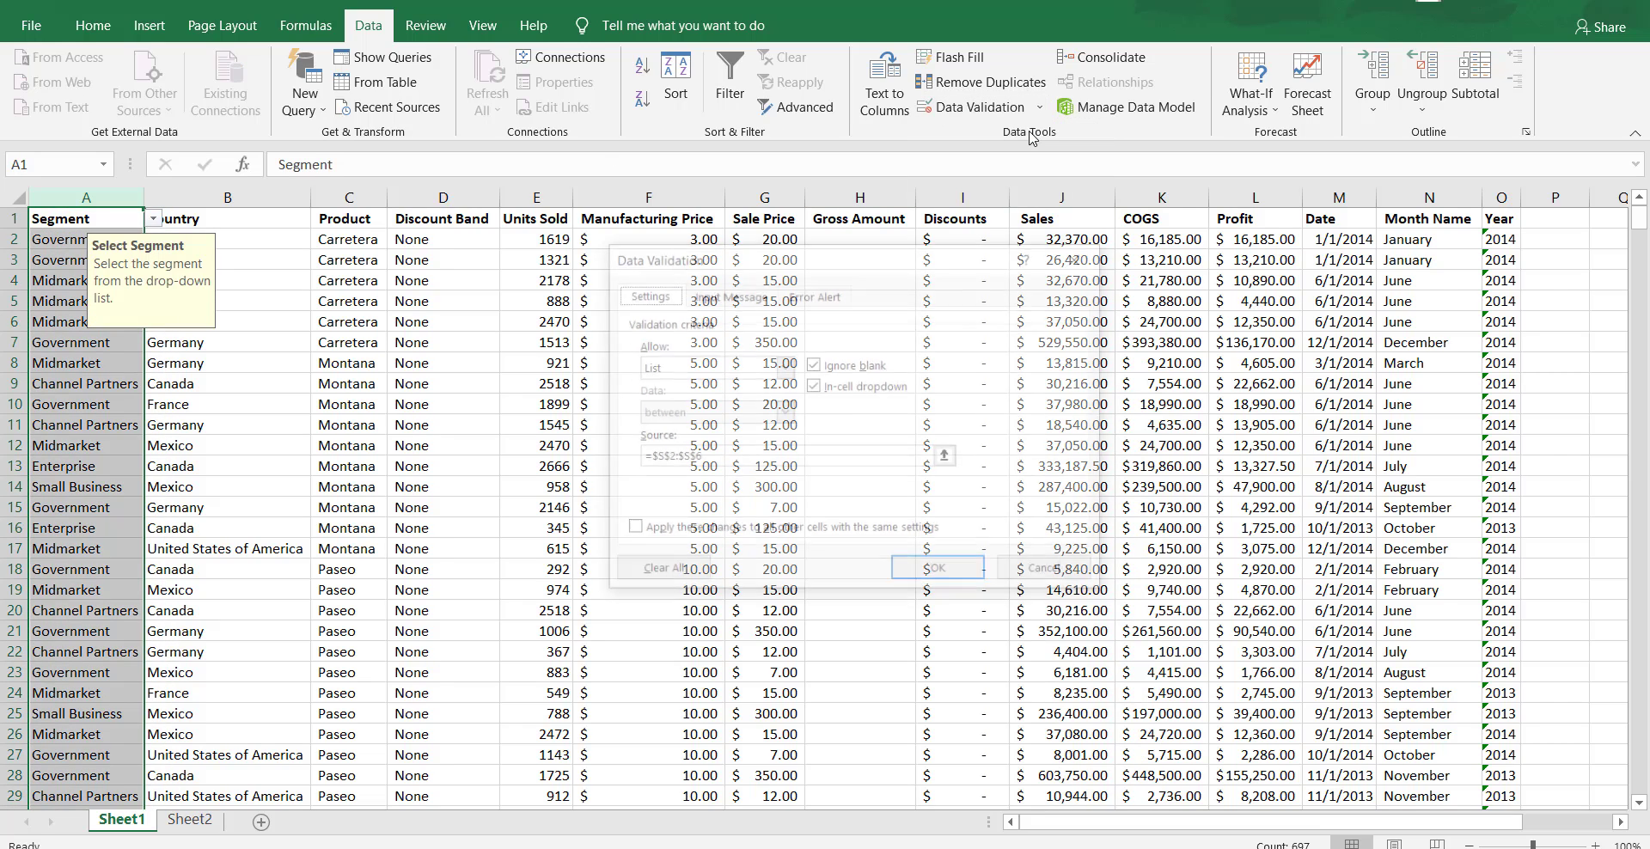
click(946, 456)
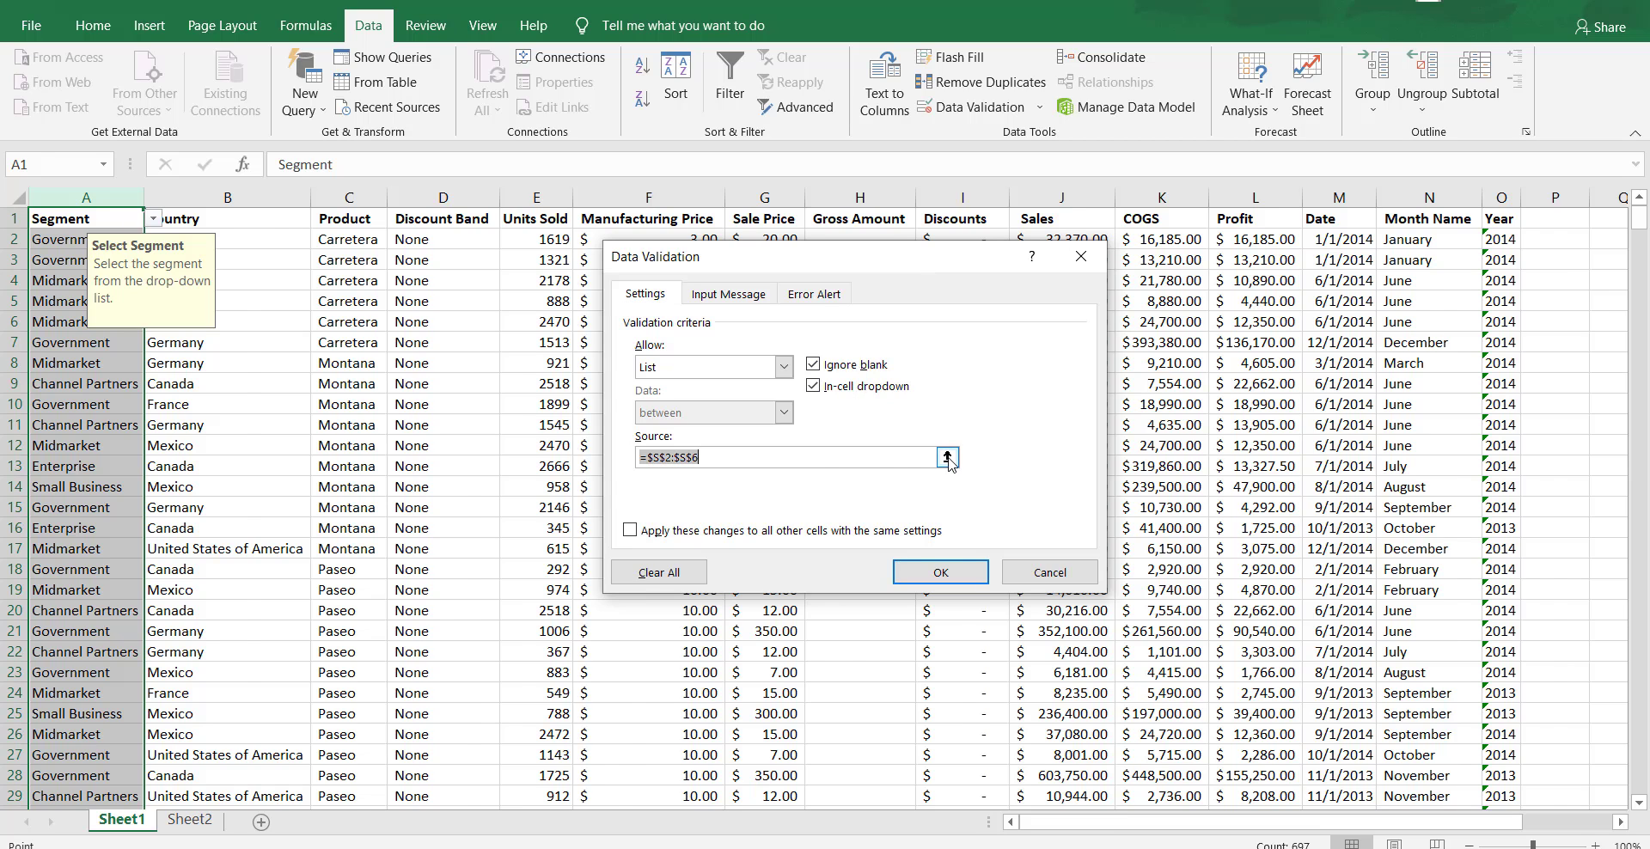
drag(1466, 236, 1488, 338)
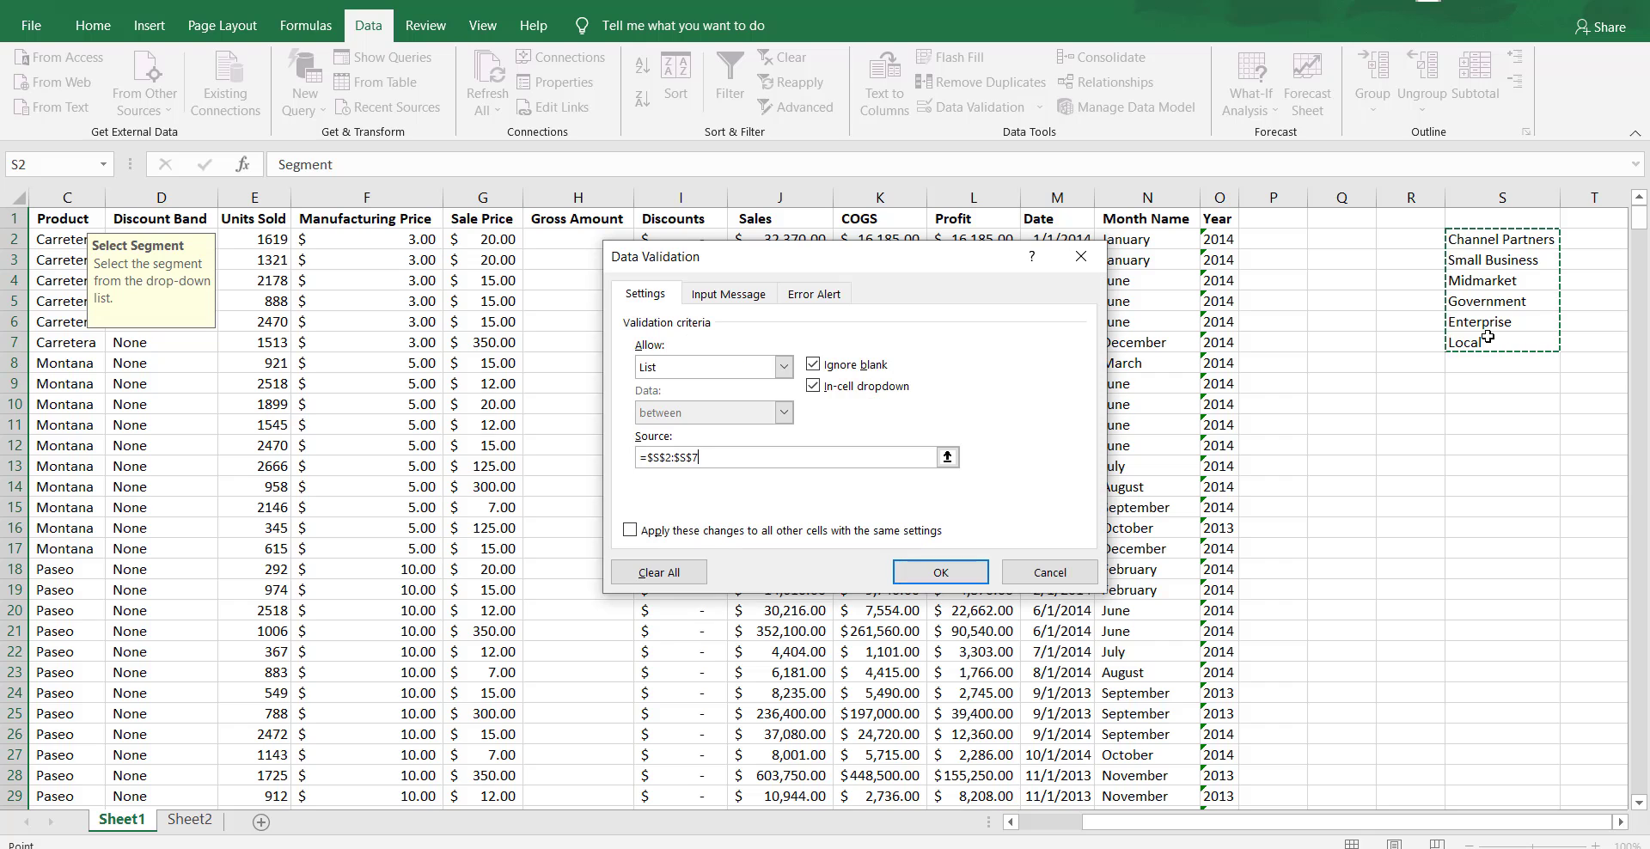
click(923, 574)
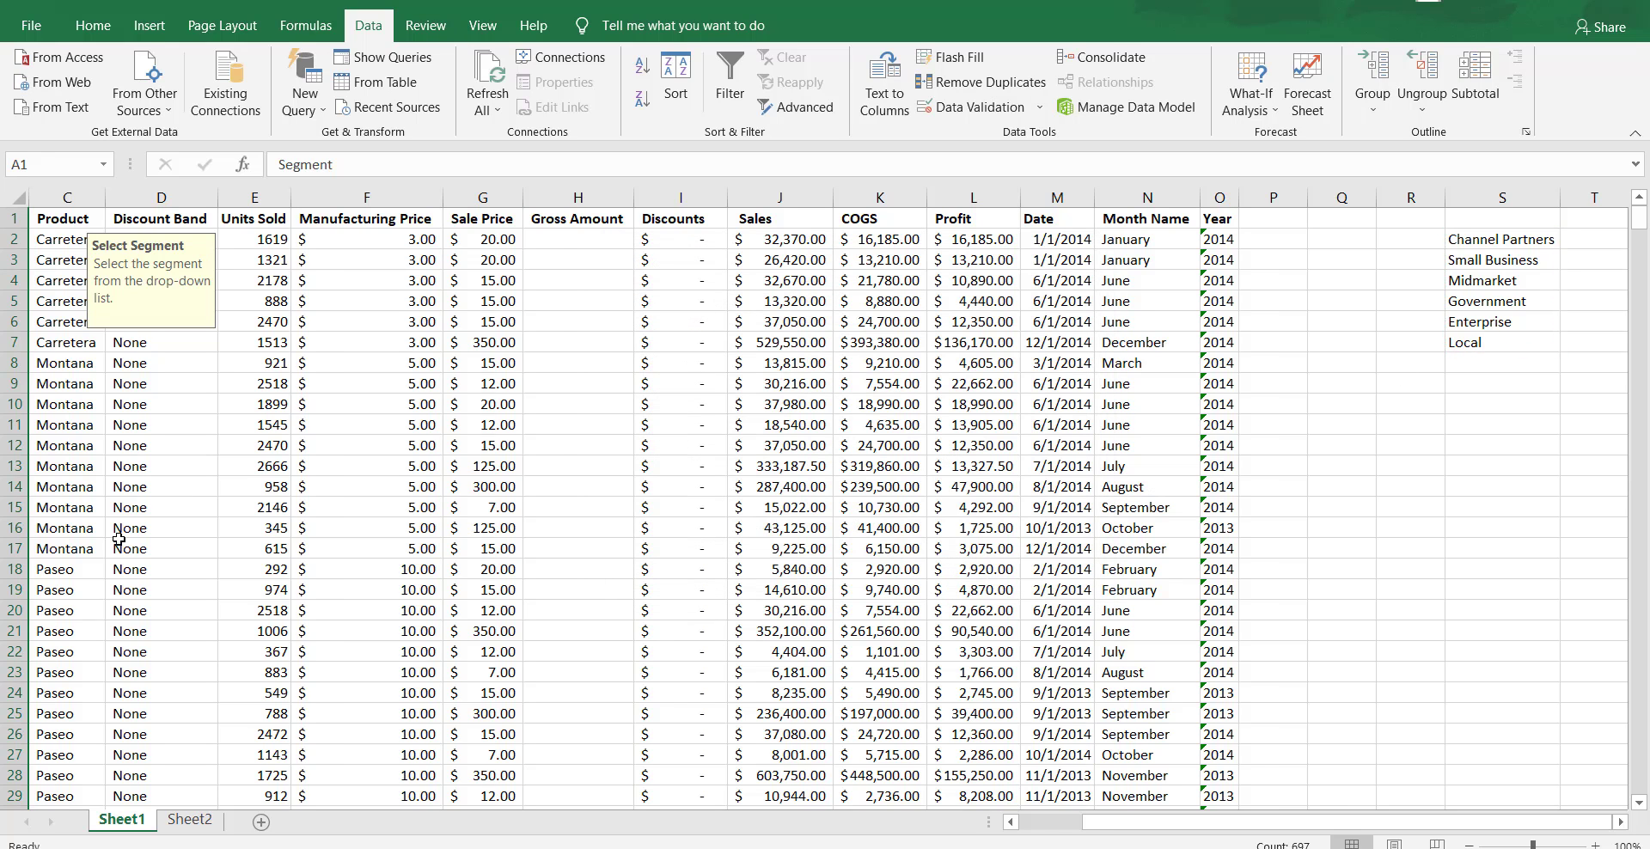
- Check the segment choices offered for cell A18 without changing its value
drag(1166, 823, 982, 823)
click(103, 568)
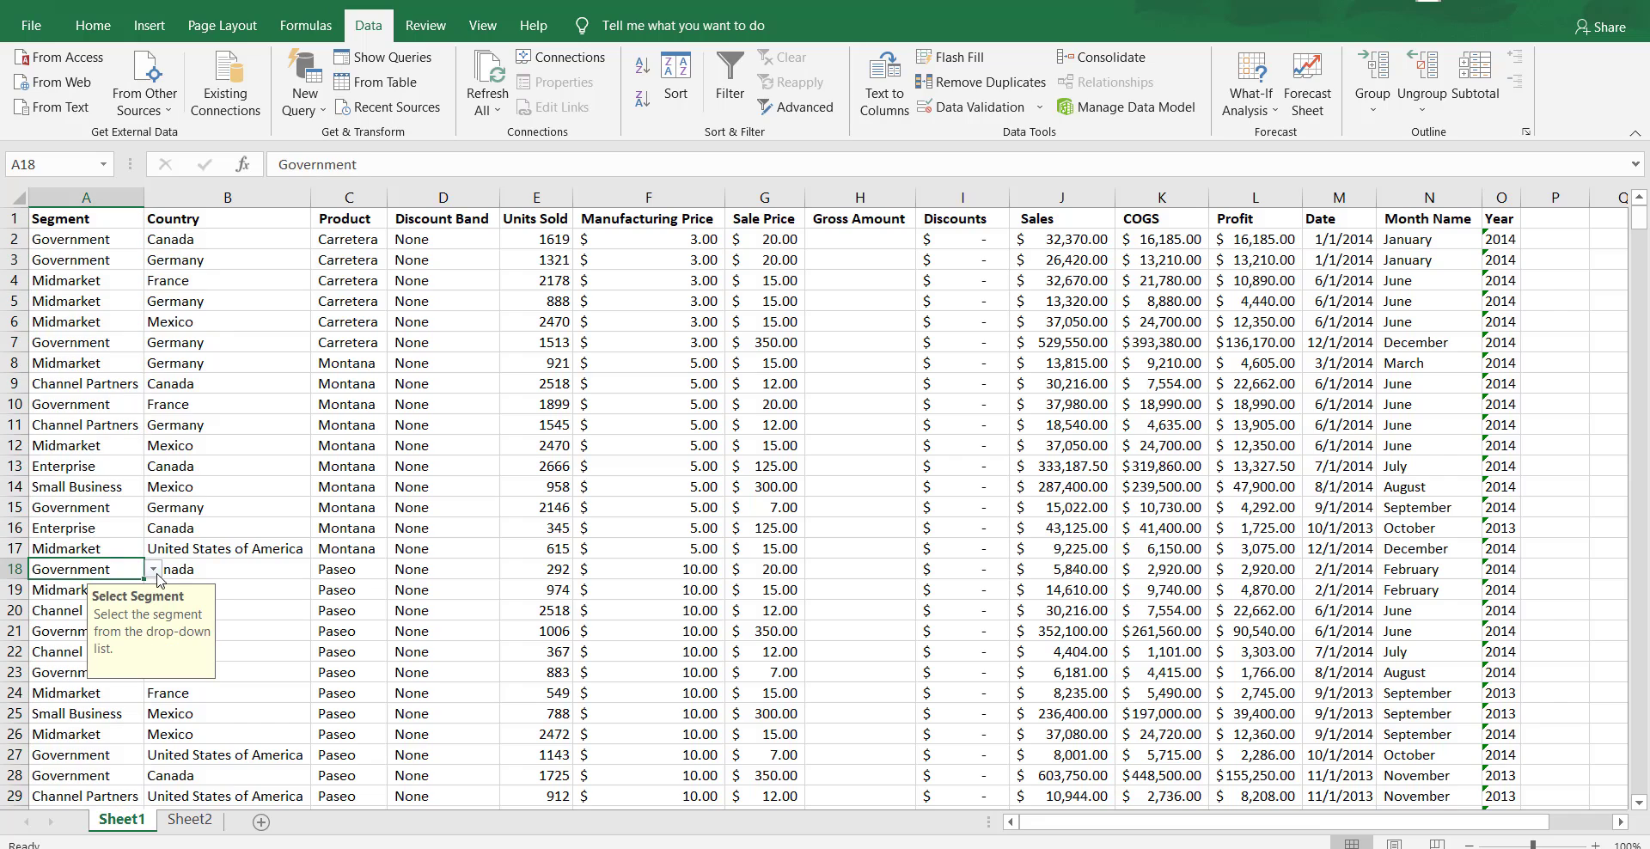
click(153, 569)
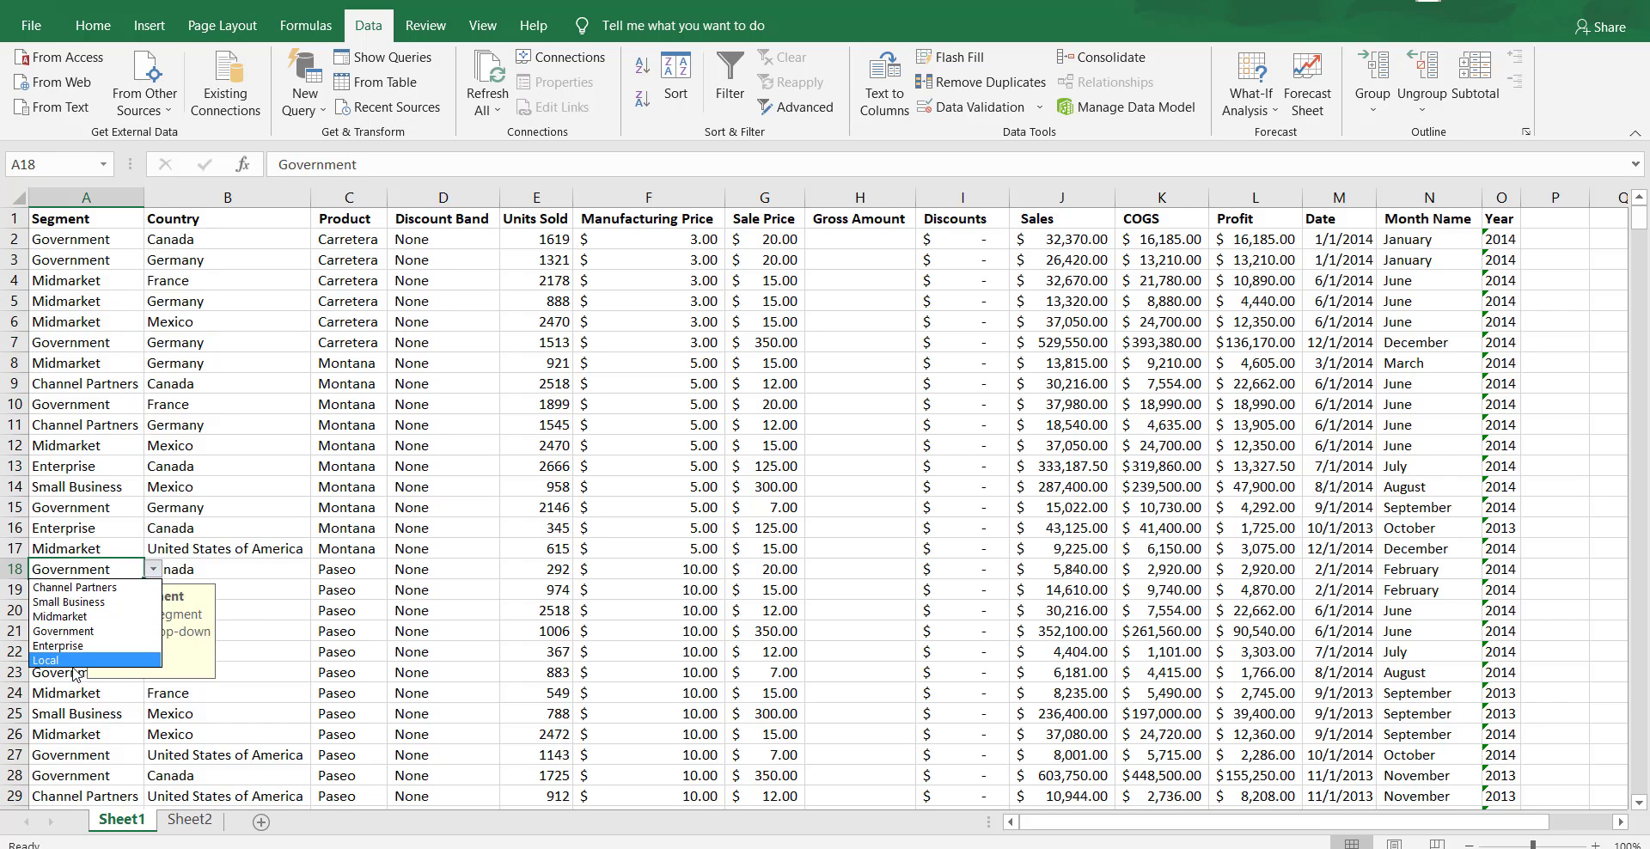
click(611, 398)
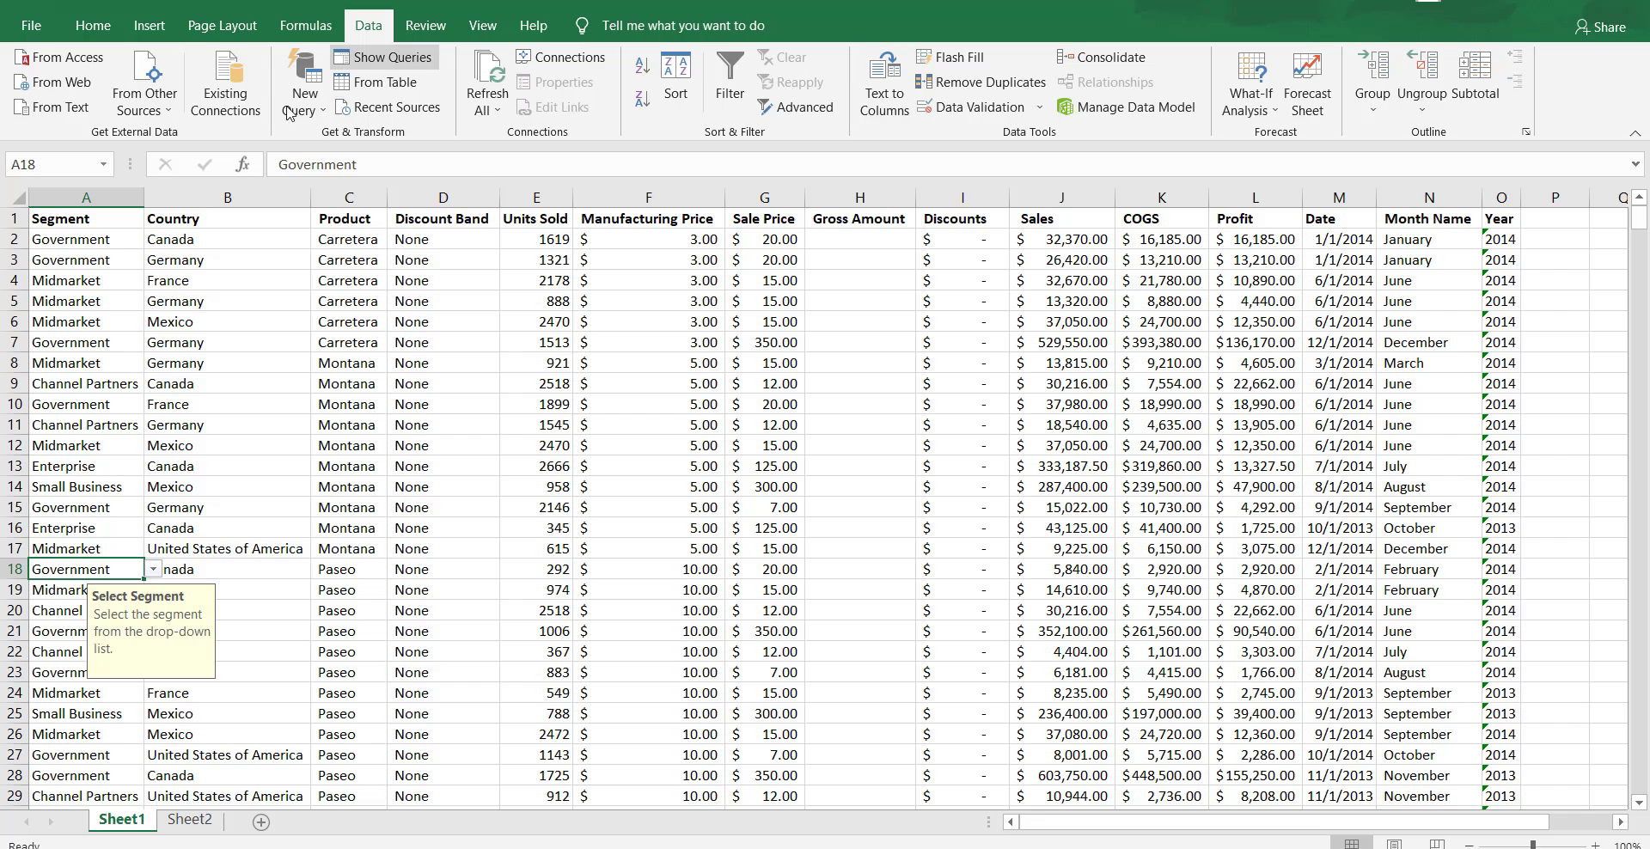
- Clear all data validation settings from the entire Segment column
click(82, 192)
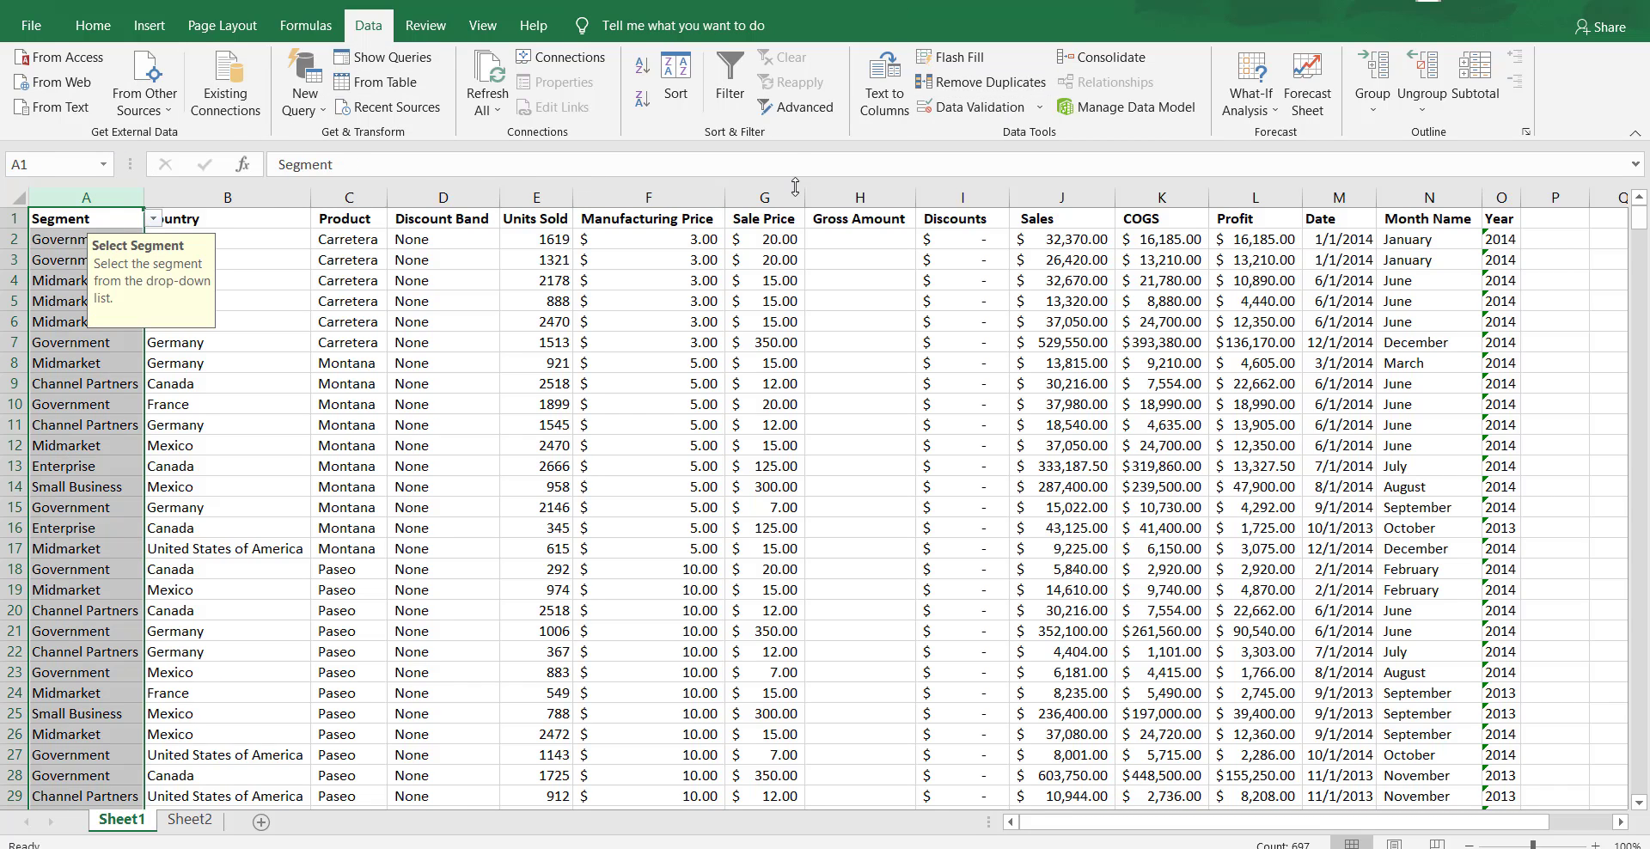
click(1042, 107)
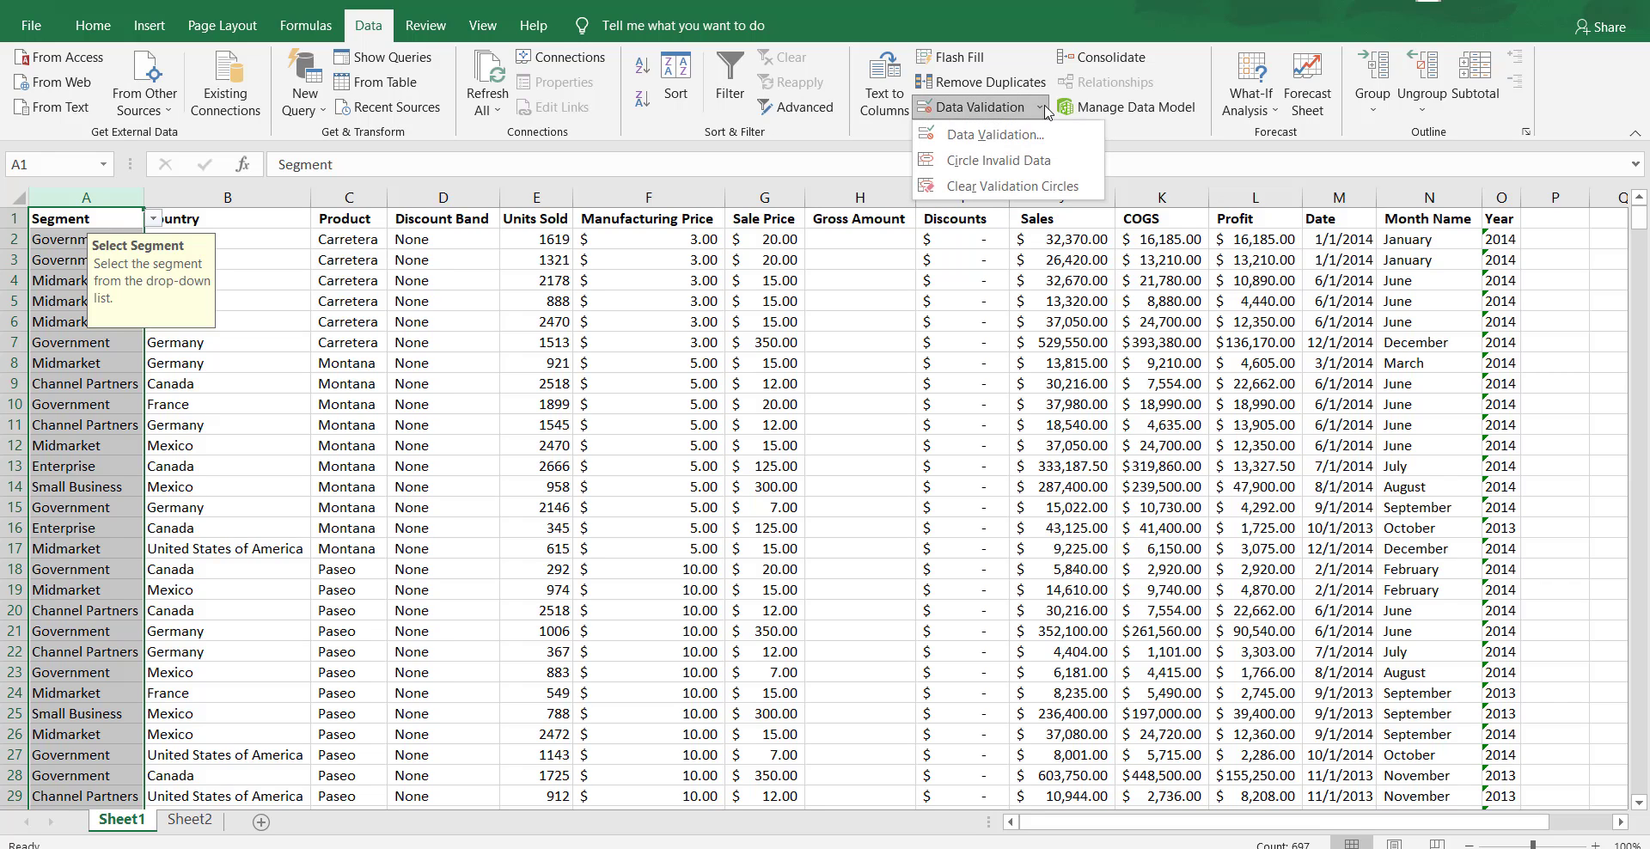
click(1014, 135)
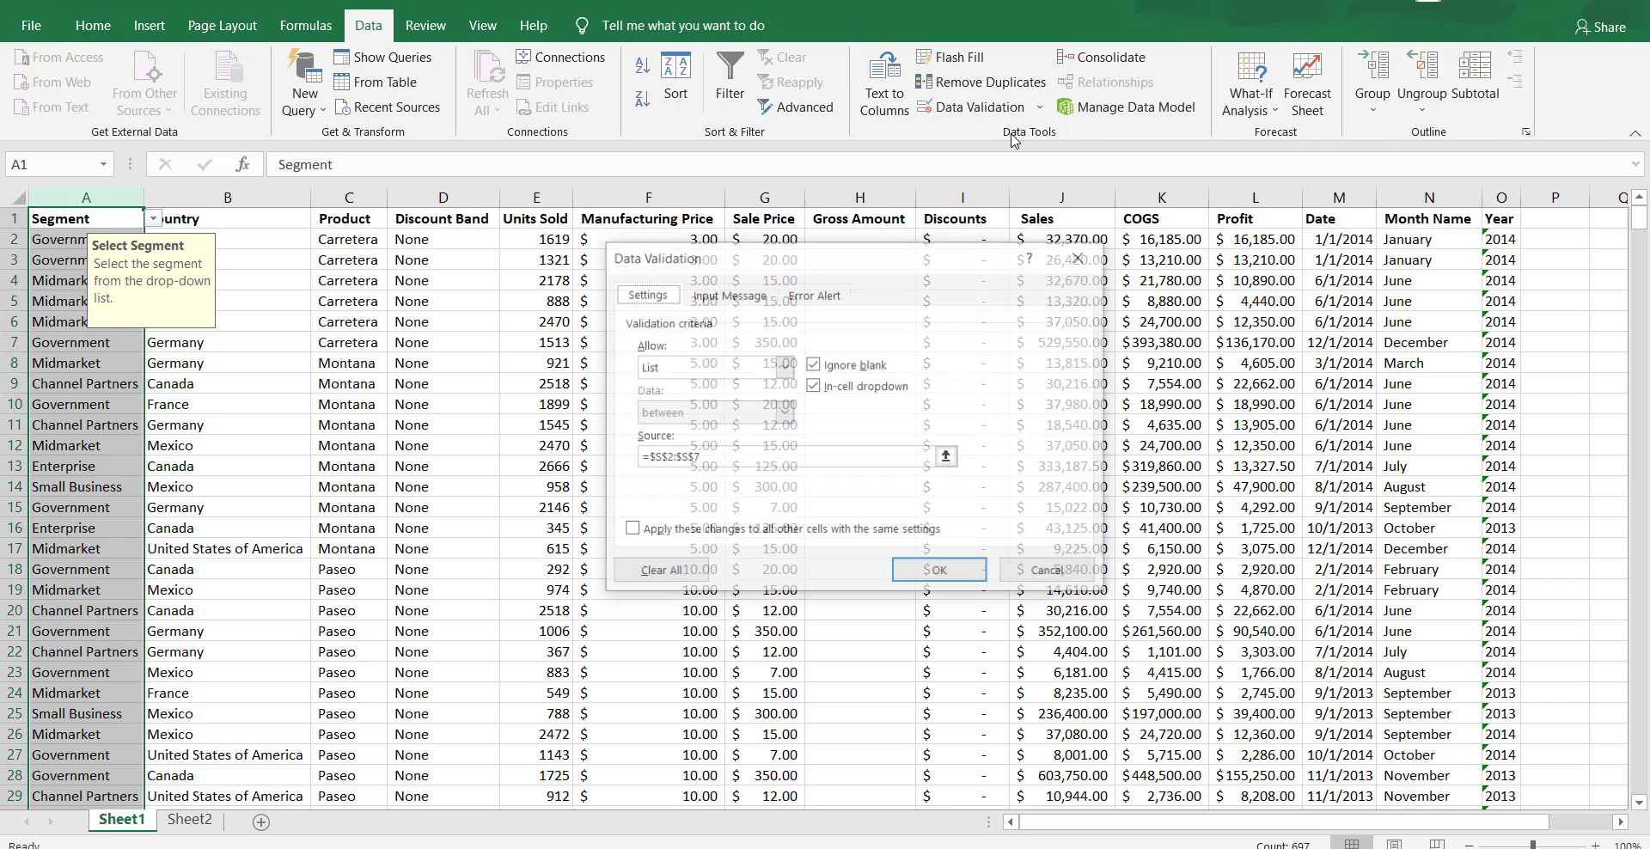
click(685, 572)
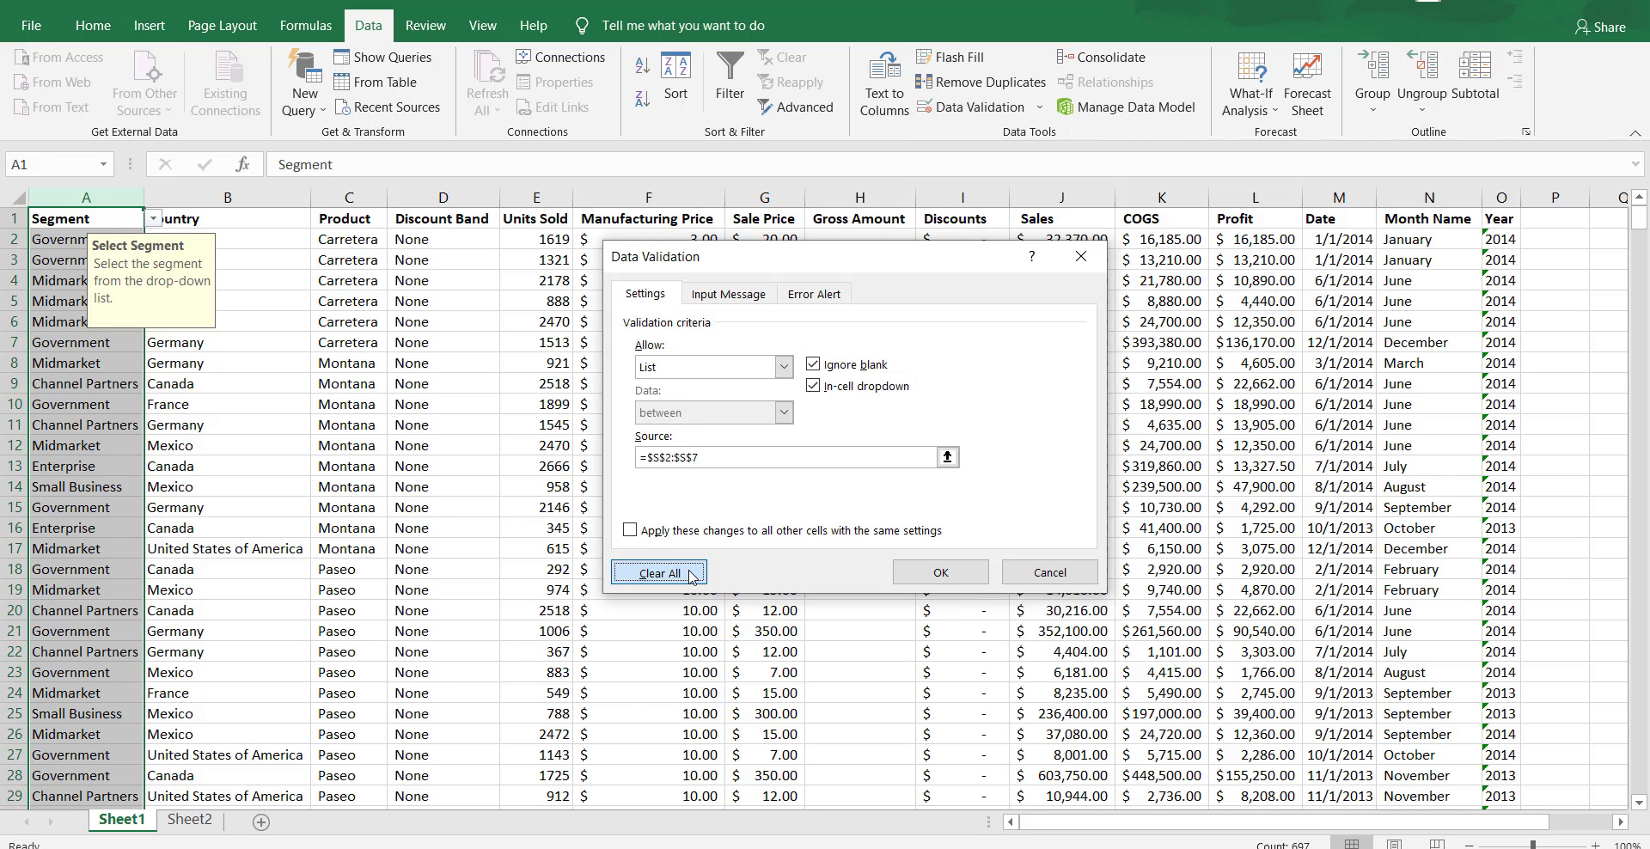
click(936, 567)
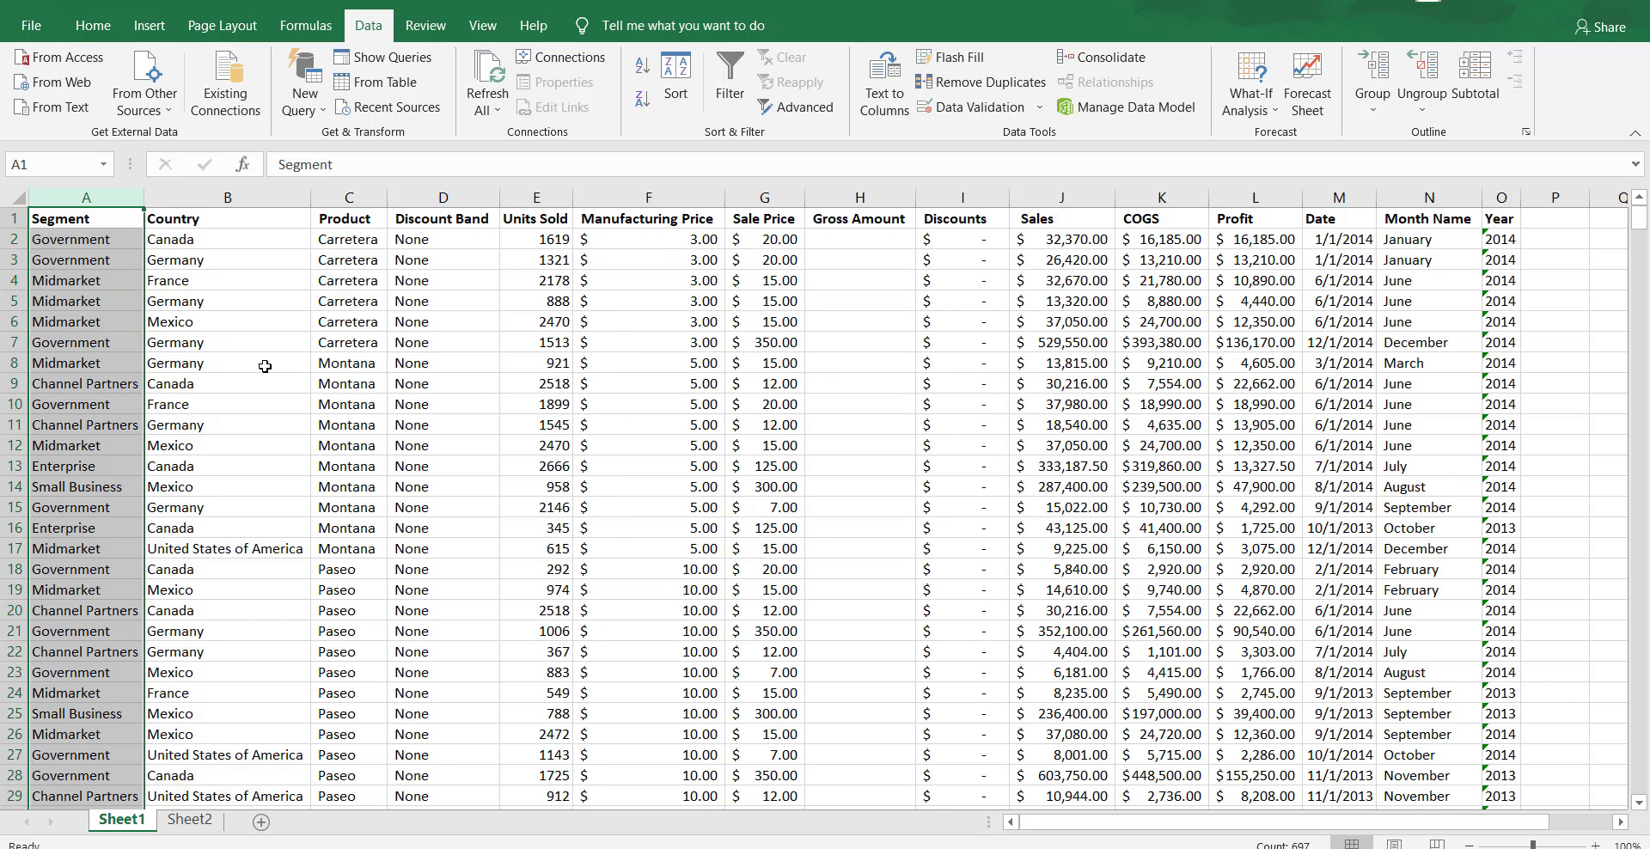